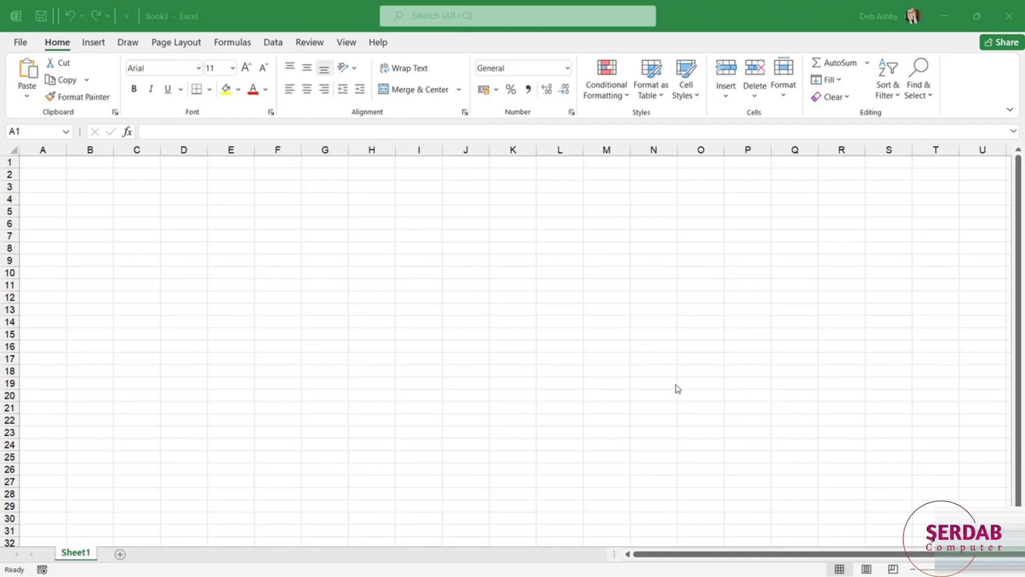
{"action": "left_click", "coordinate": [249, 24]}
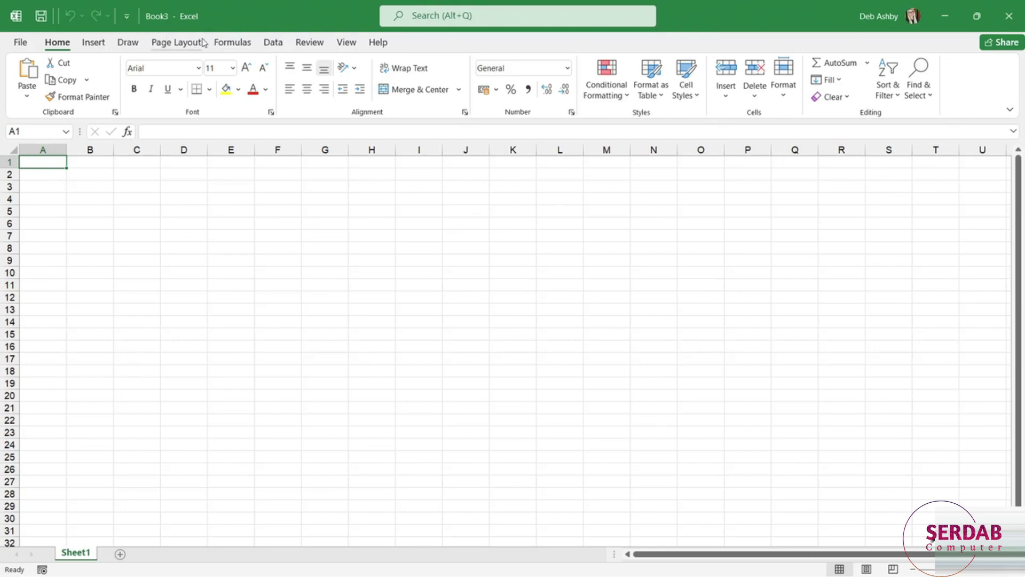
{"action": "left_click", "coordinate": [183, 43]}
{"action": "left_click", "coordinate": [232, 43]}
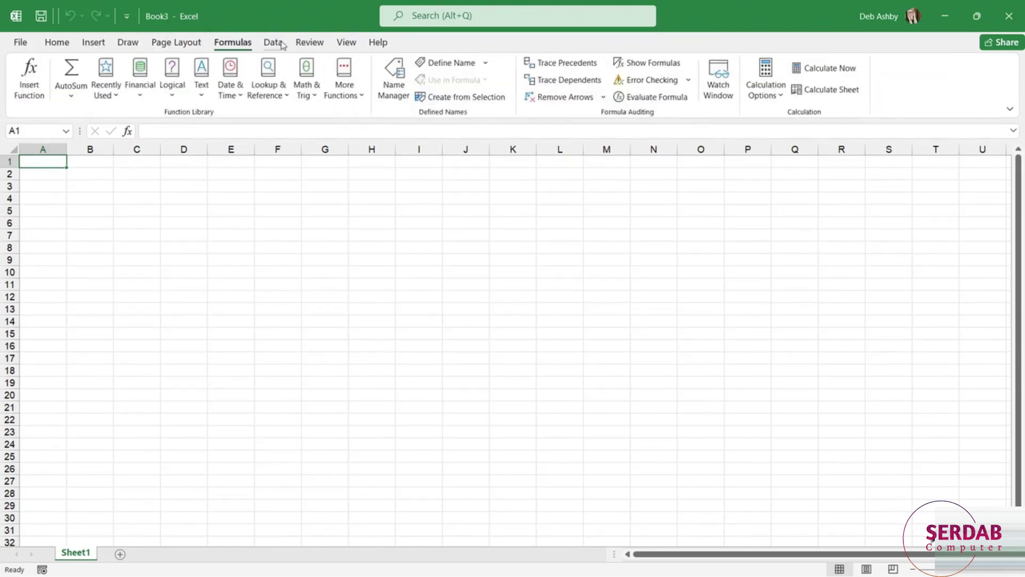
{"action": "left_click", "coordinate": [282, 45]}
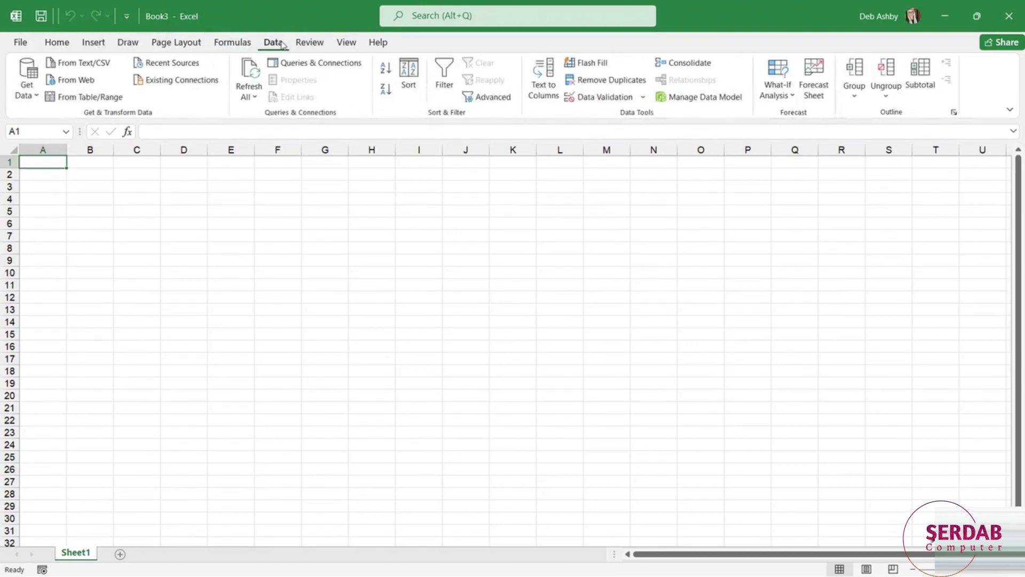
{"action": "left_click", "coordinate": [63, 44]}
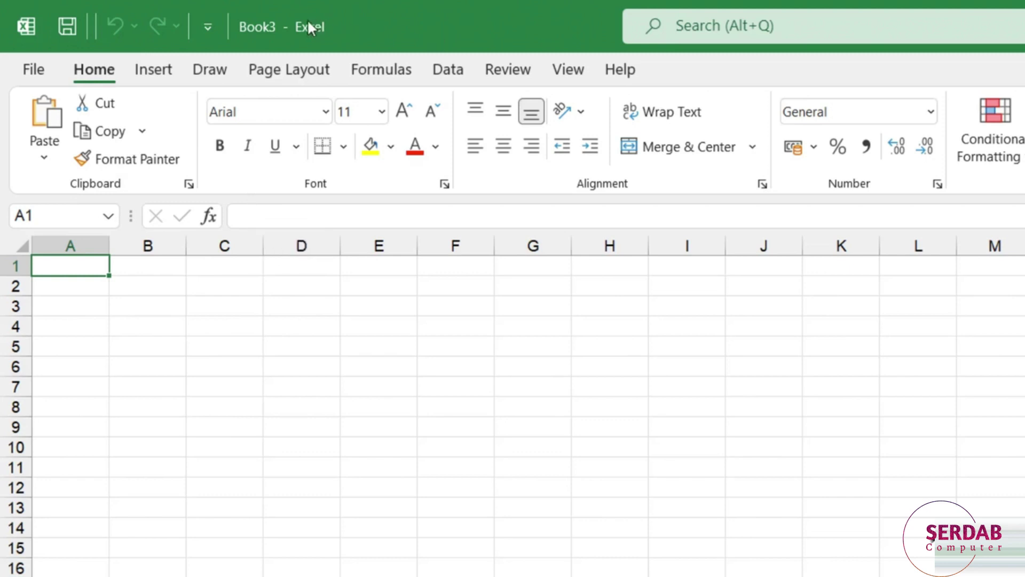
Move the Quick Access Toolbar below the ribbon and add the Email, Spelling and Save commands to it.
{"action": "left_click", "coordinate": [207, 29]}
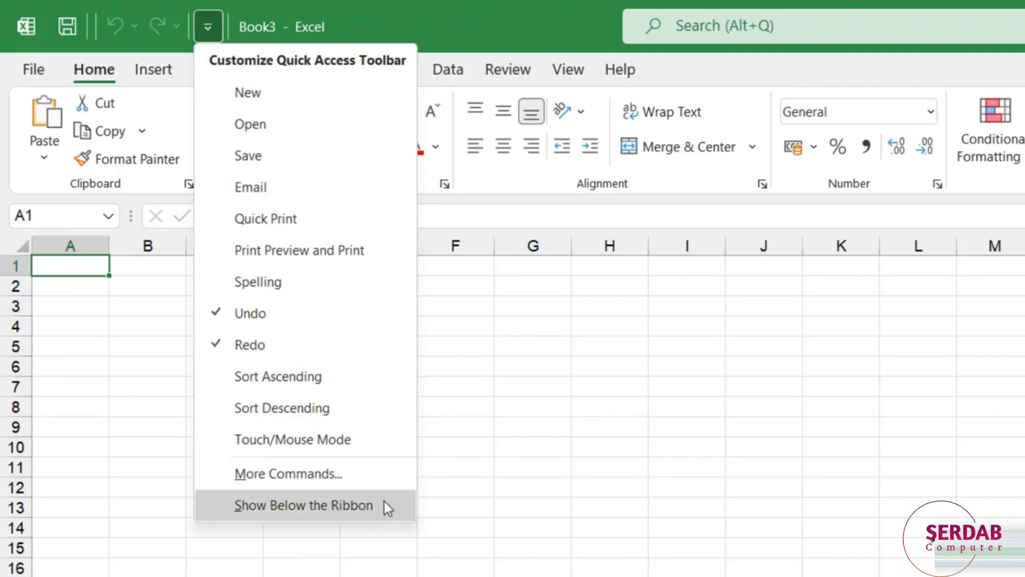
{"action": "left_click", "coordinate": [399, 498]}
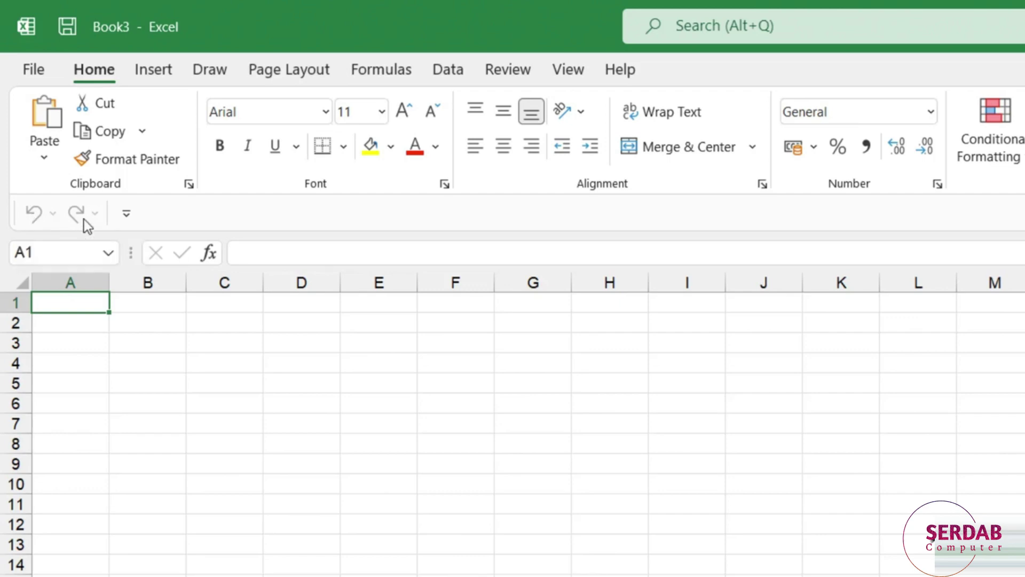
{"action": "left_click", "coordinate": [125, 217]}
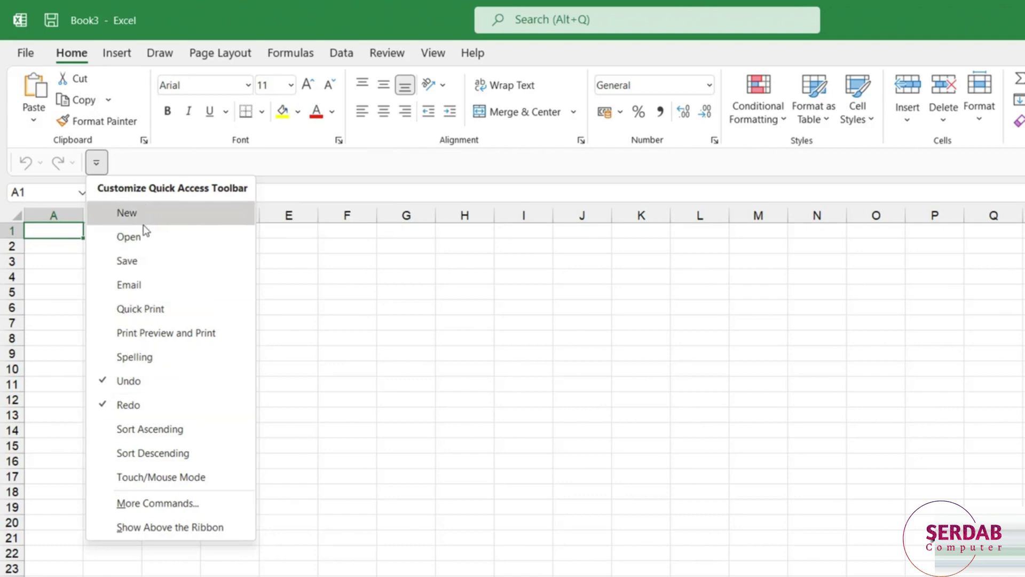
{"action": "left_click", "coordinate": [155, 281]}
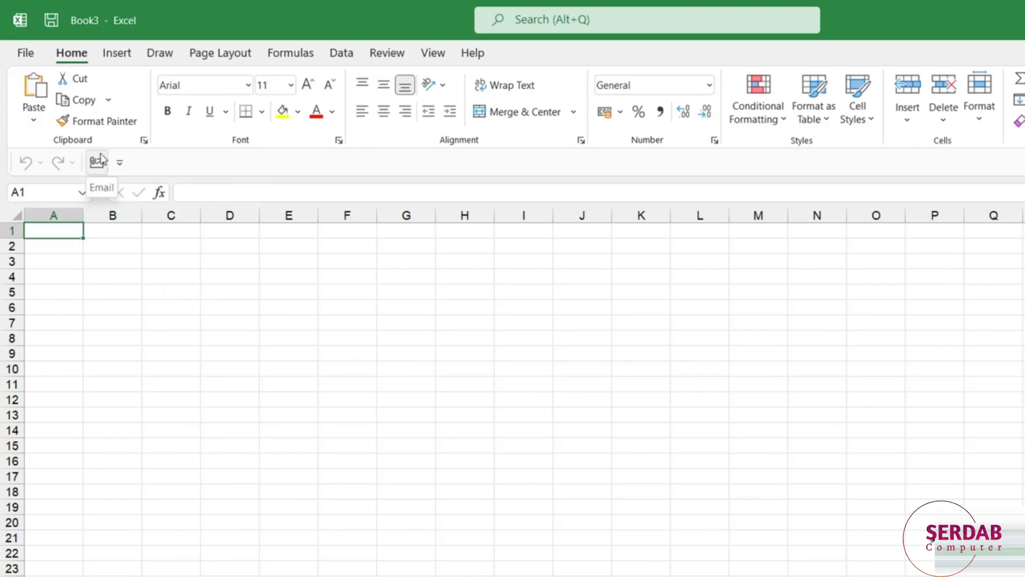
{"action": "left_click", "coordinate": [120, 162]}
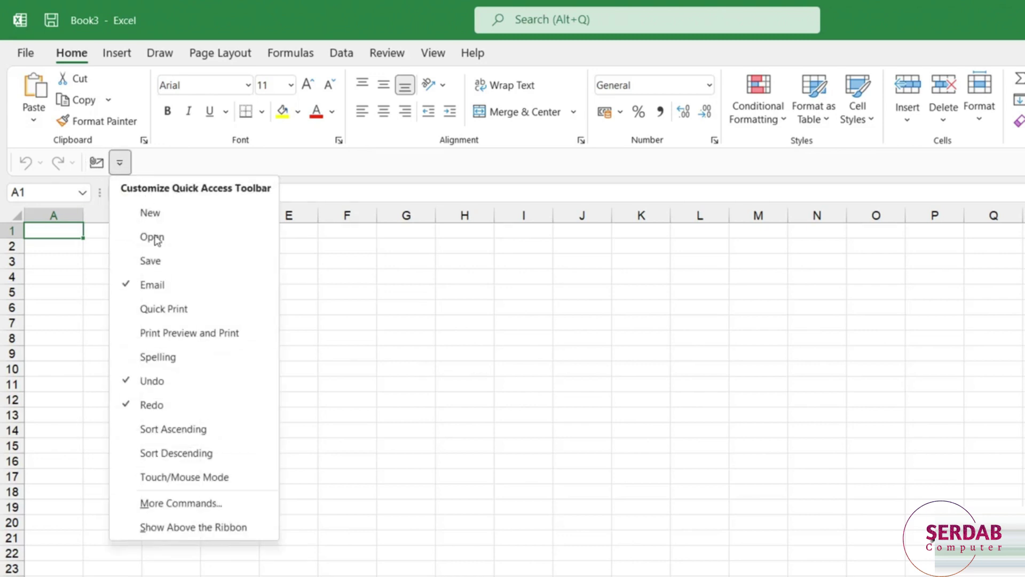
{"action": "left_click", "coordinate": [164, 360]}
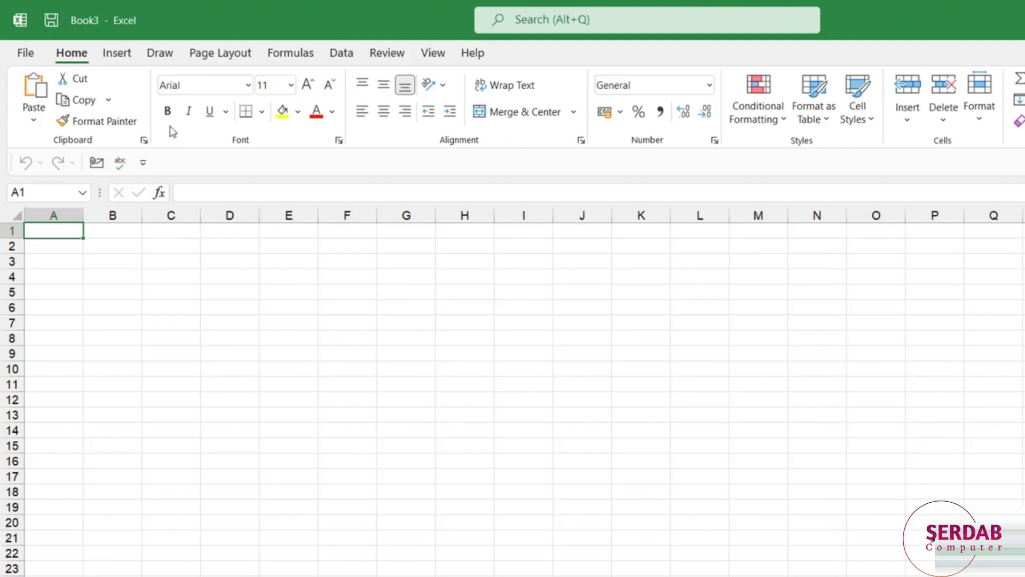
{"action": "left_click", "coordinate": [143, 162]}
{"action": "left_click", "coordinate": [186, 262]}
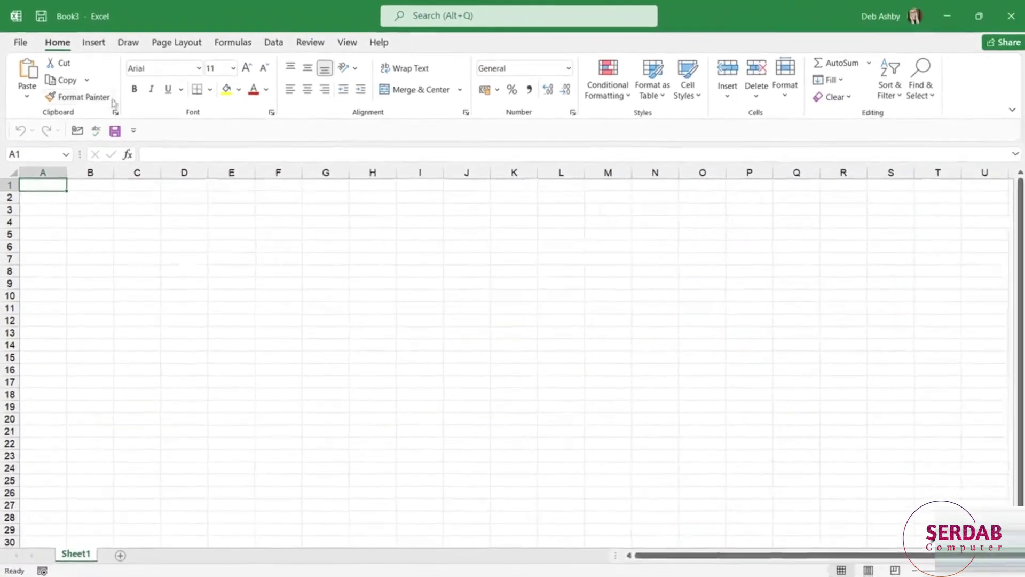
Hide the Quick Access Toolbar through the Excel options.
{"action": "left_click", "coordinate": [20, 43]}
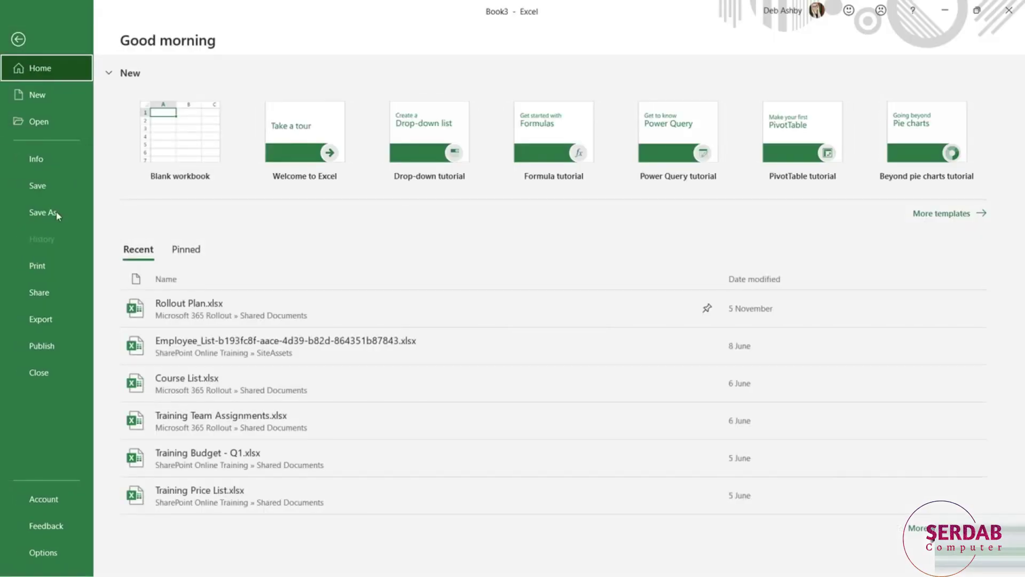
{"action": "left_click", "coordinate": [59, 550]}
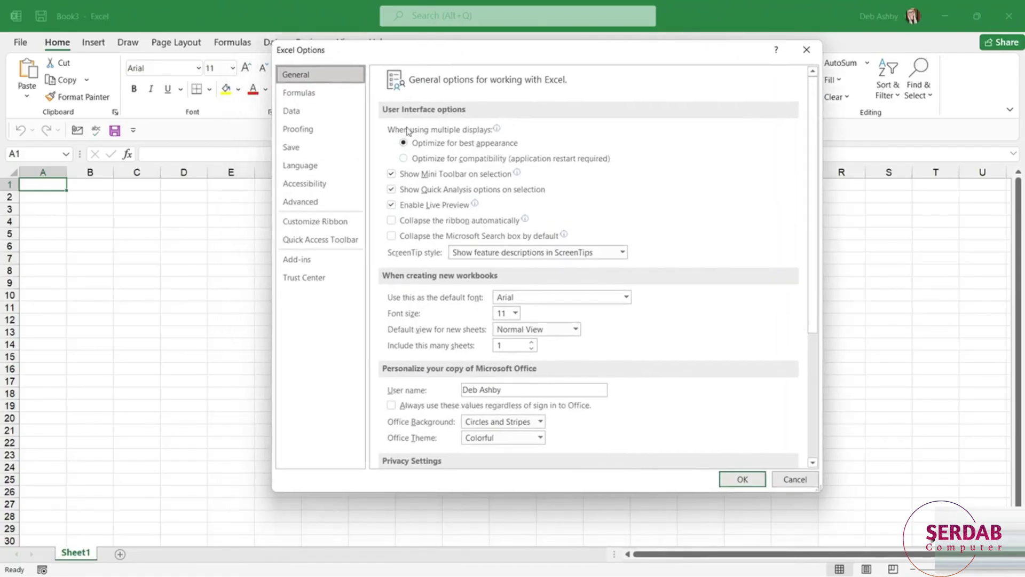
{"action": "left_click", "coordinate": [317, 243]}
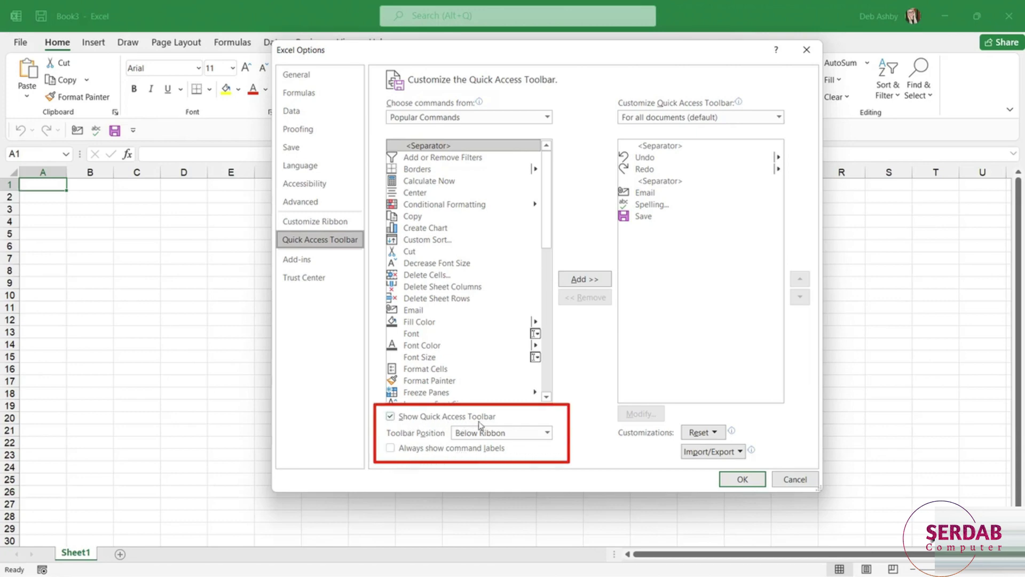
{"action": "left_click", "coordinate": [391, 417]}
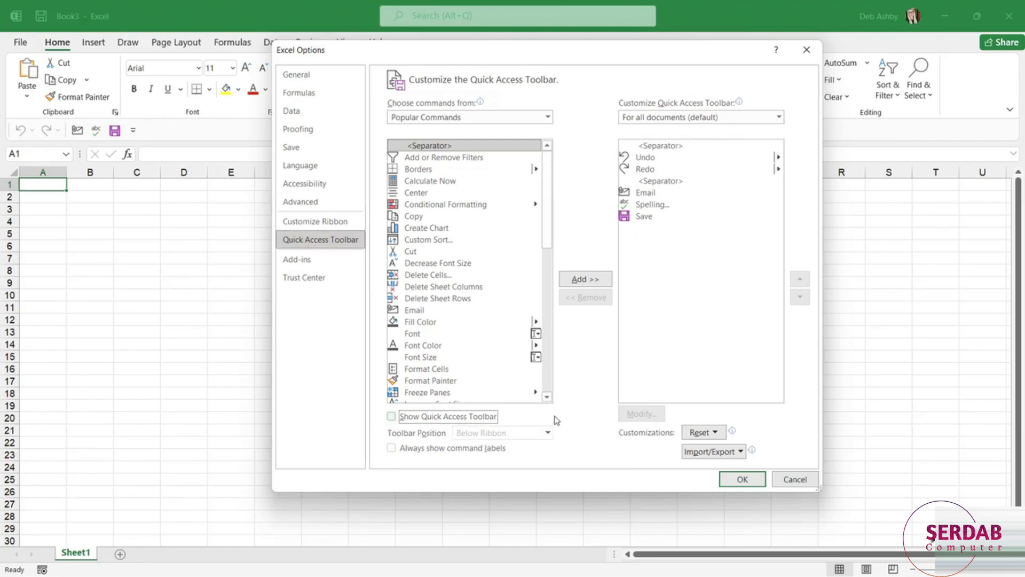
{"action": "left_click", "coordinate": [742, 479]}
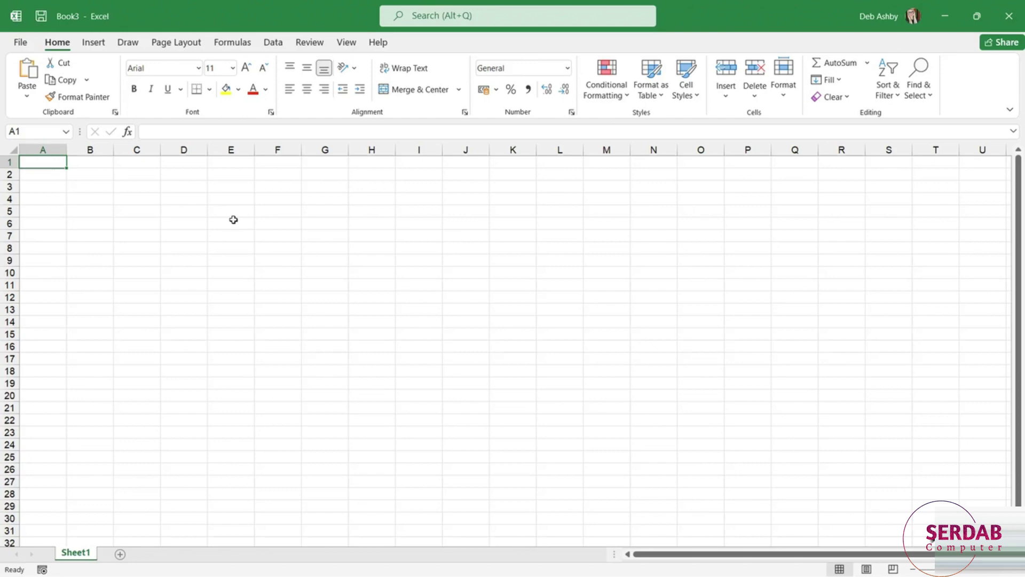
Show the Quick Access Toolbar through the Excel options, with command labels always displayed.
{"action": "left_click", "coordinate": [20, 43]}
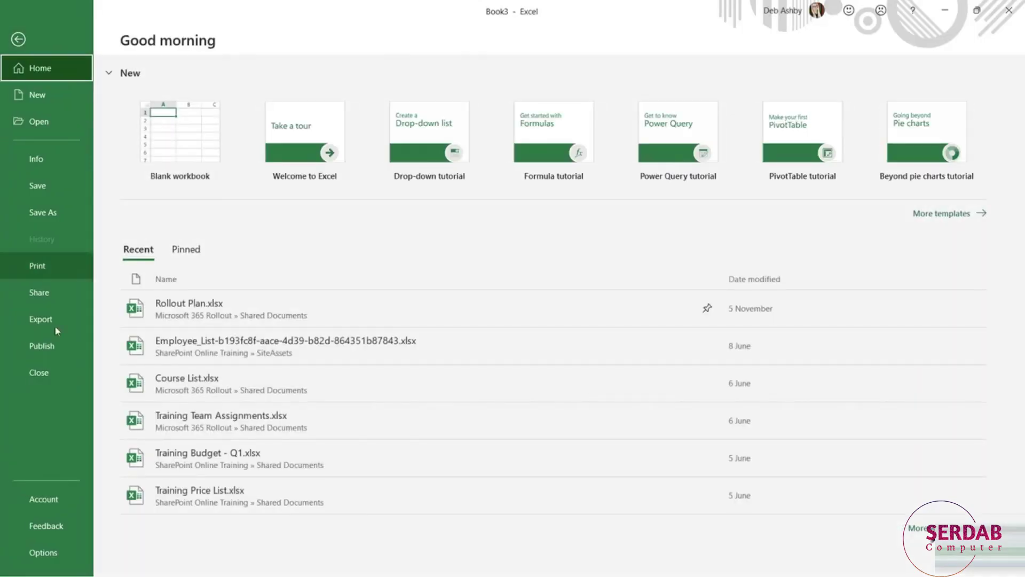
{"action": "left_click", "coordinate": [55, 550]}
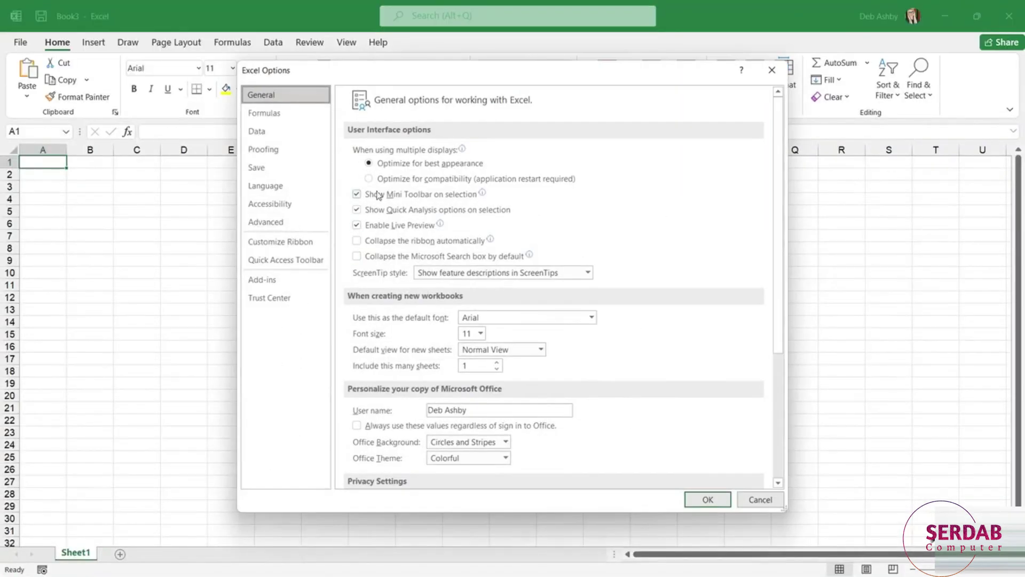
{"action": "left_click", "coordinate": [276, 260]}
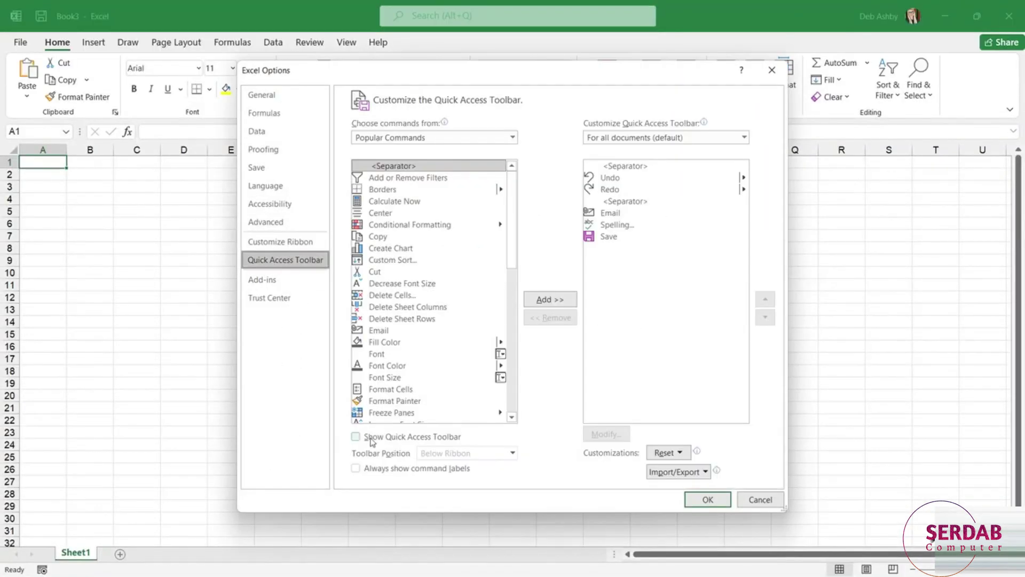
{"action": "left_click", "coordinate": [422, 436]}
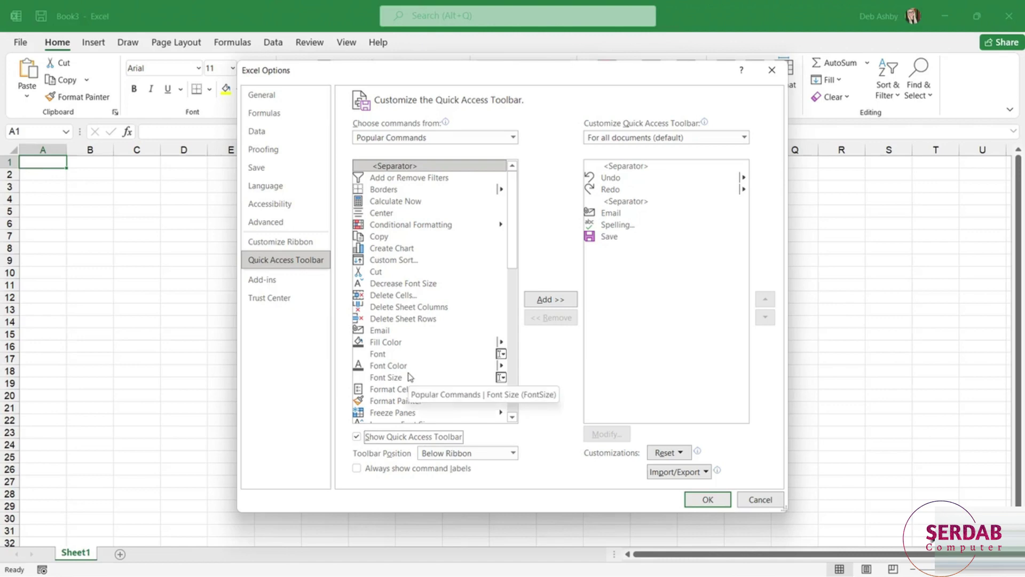
{"action": "left_click", "coordinate": [357, 468]}
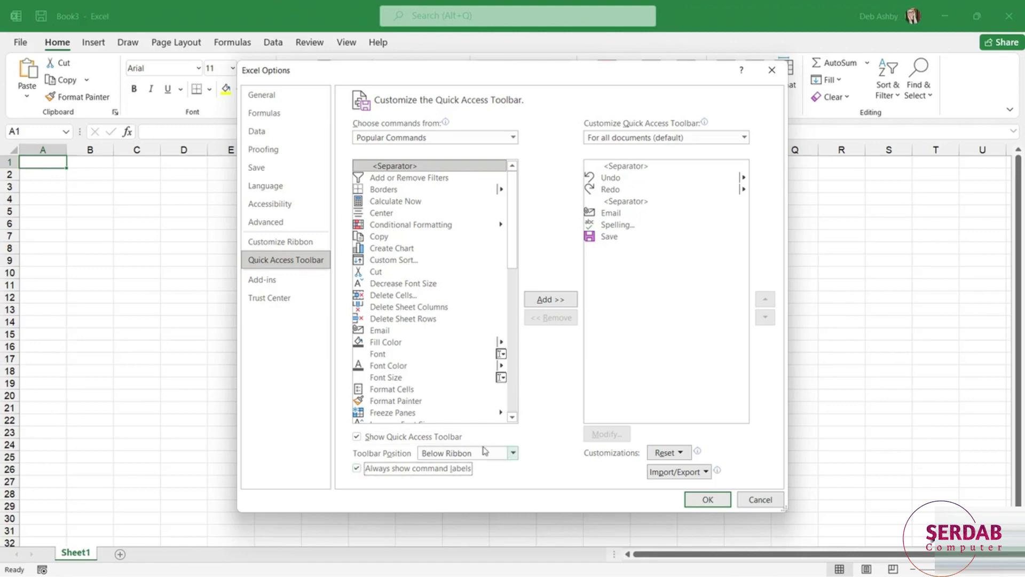
{"action": "left_click", "coordinate": [703, 499]}
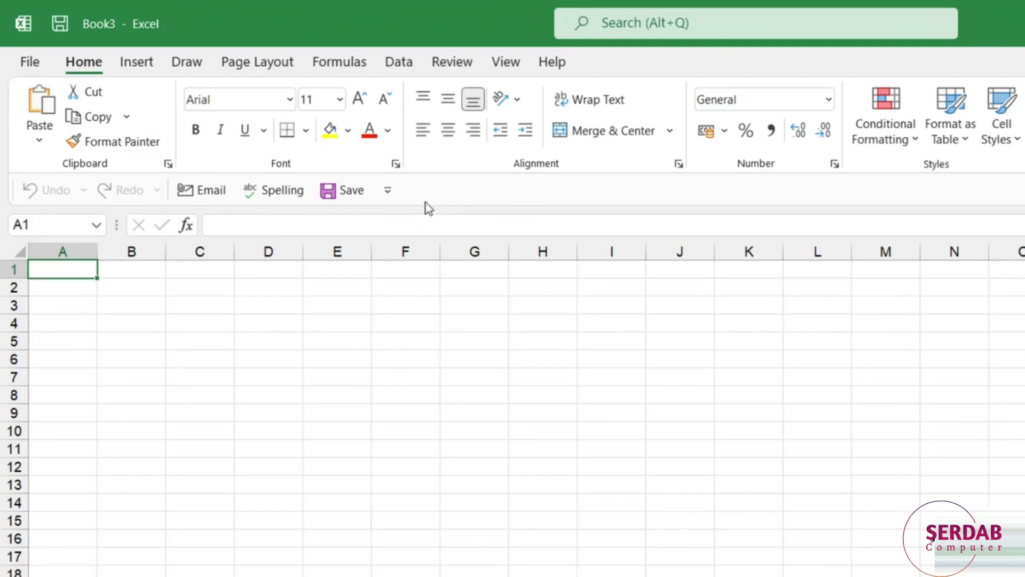
Add the Conditional Formatting command from the ribbon to the Quick Access Toolbar.
{"action": "left_click", "coordinate": [386, 191]}
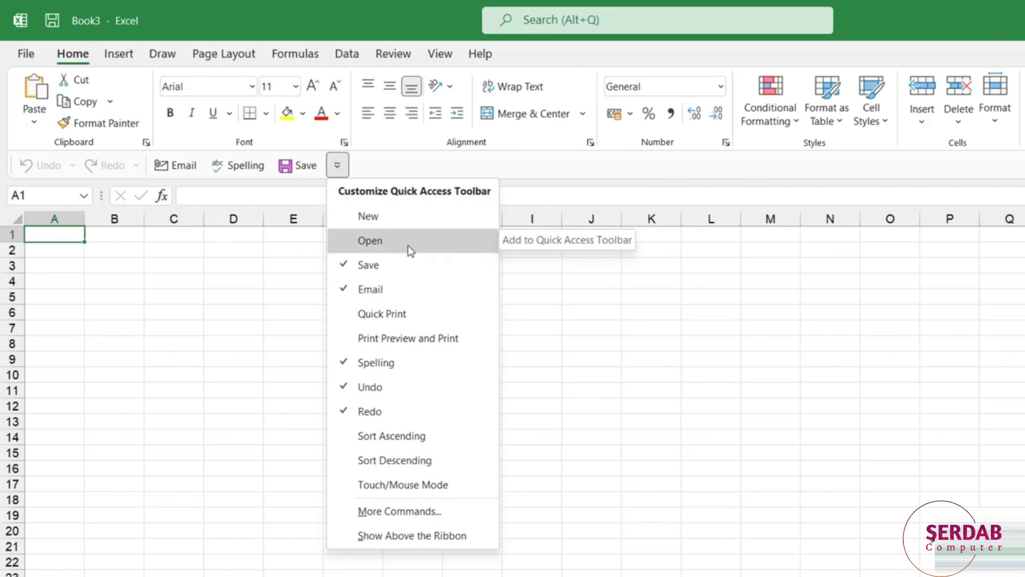
{"action": "left_click", "coordinate": [566, 168]}
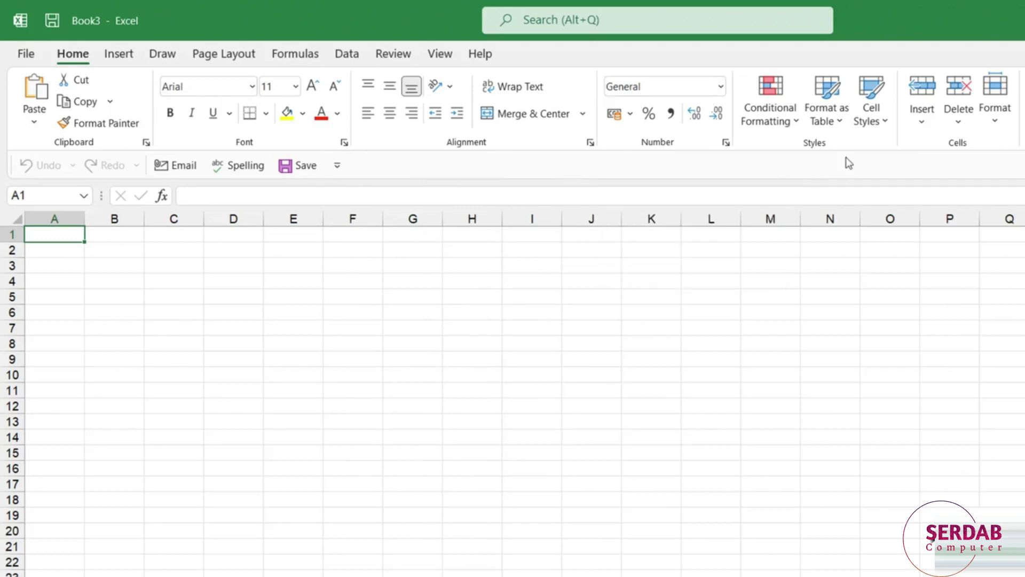
{"action": "right_click", "coordinate": [767, 101]}
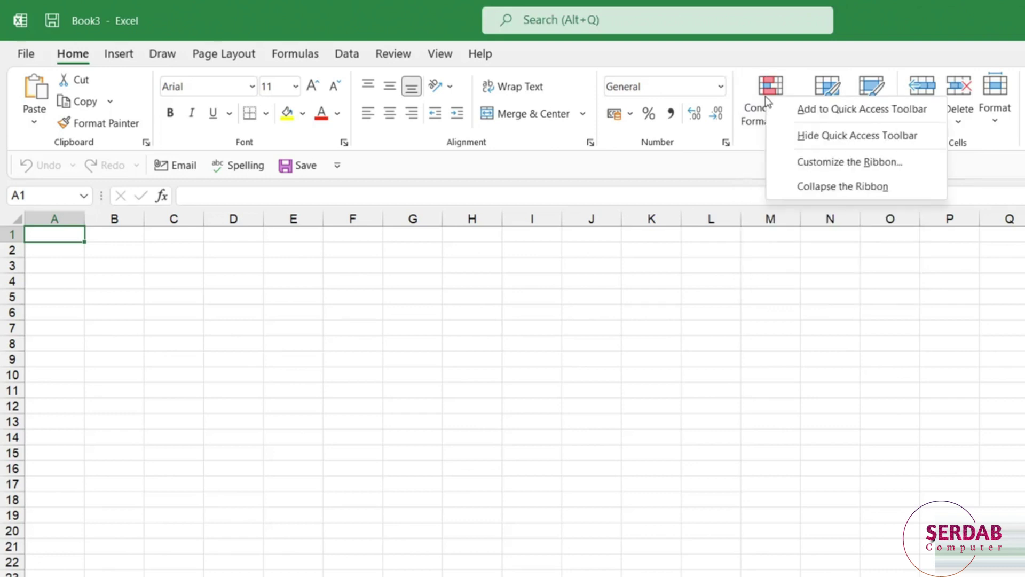
{"action": "left_click", "coordinate": [874, 113]}
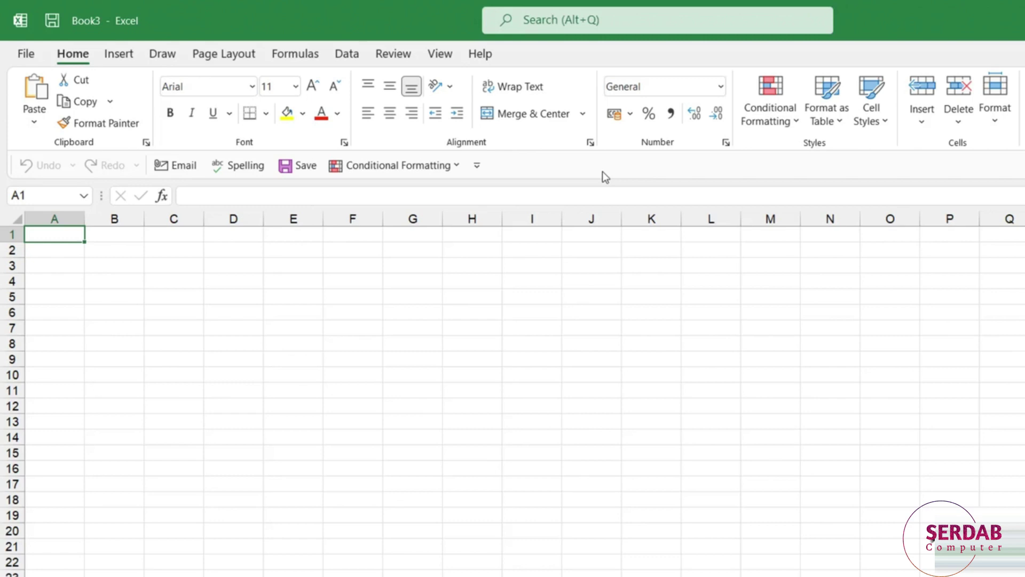
Open the Quick Access Toolbar customization options and examine the commands already assigned to the toolbar.
{"action": "left_click", "coordinate": [25, 53]}
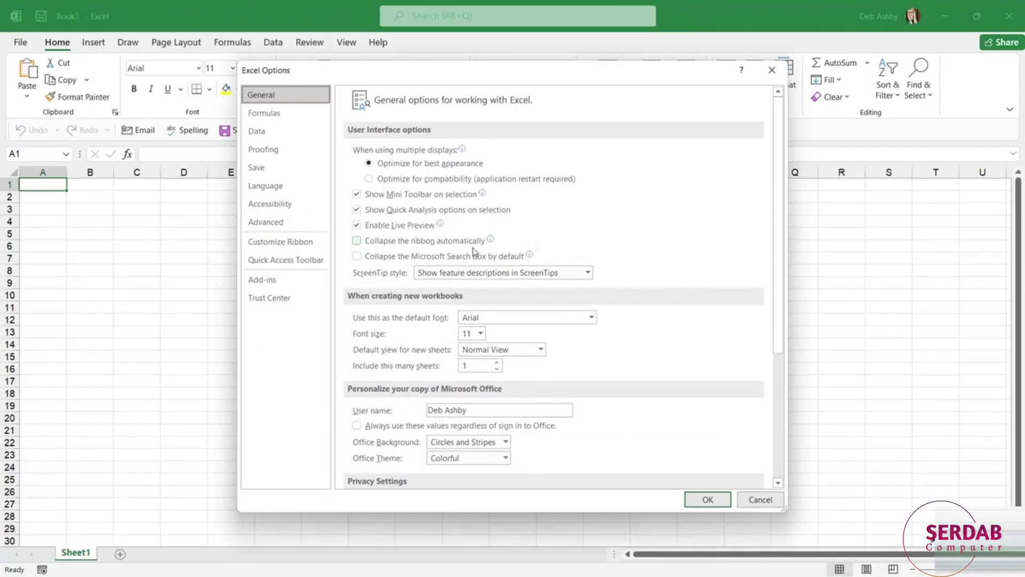
{"action": "left_click", "coordinate": [285, 260]}
{"action": "left_click_drag", "start_coordinate": [487, 73], "coordinate": [369, 29]}
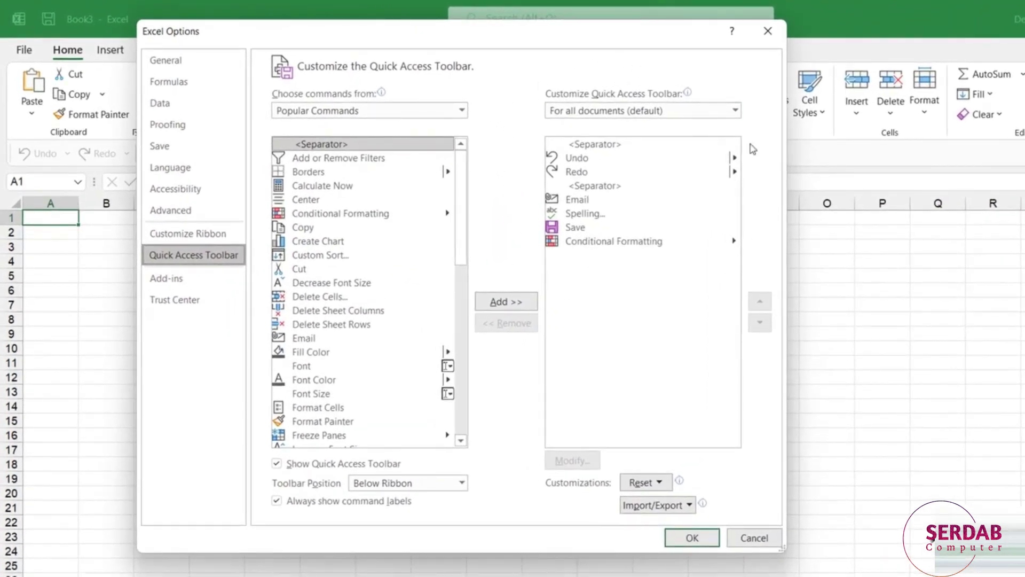
{"action": "left_click", "coordinate": [577, 159]}
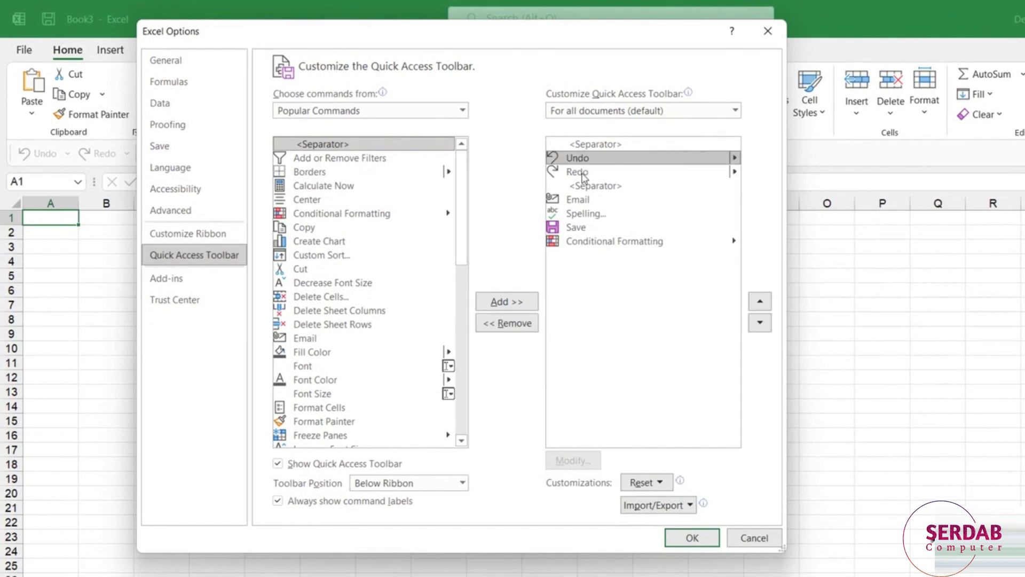
{"action": "left_click", "coordinate": [583, 174]}
{"action": "left_click", "coordinate": [586, 202]}
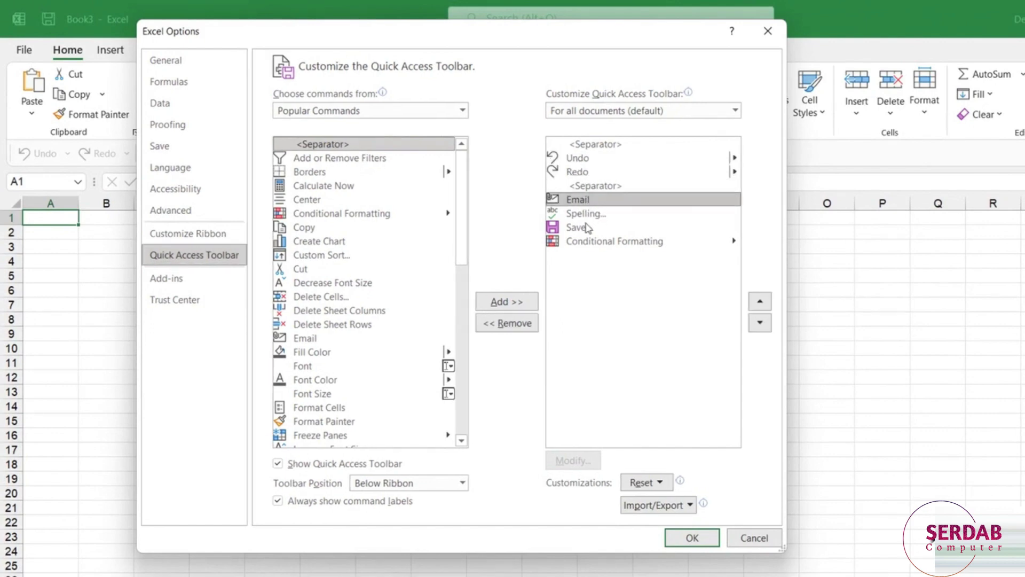
{"action": "left_click", "coordinate": [585, 215]}
{"action": "left_click", "coordinate": [585, 228]}
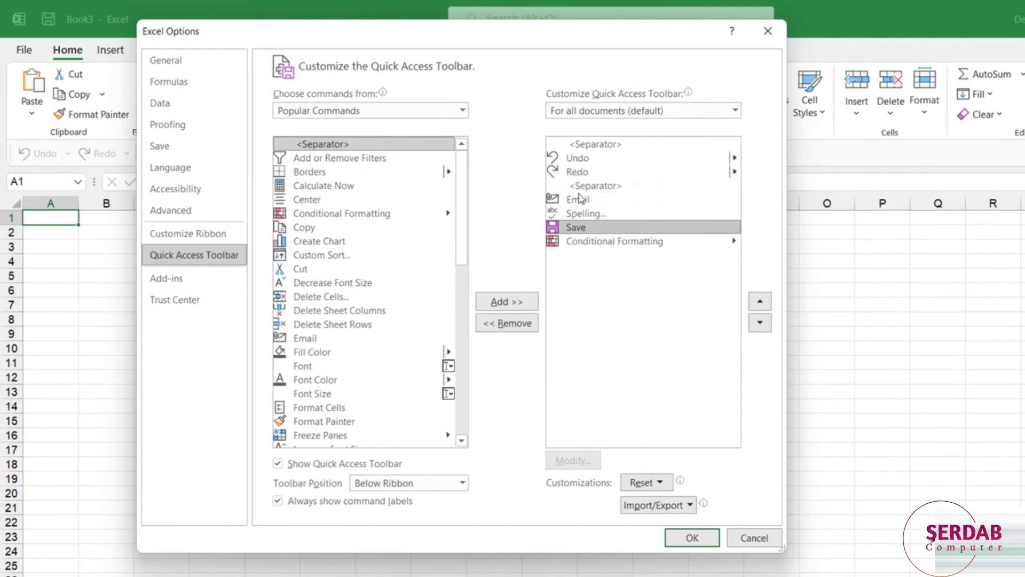
{"action": "left_click", "coordinate": [576, 160]}
{"action": "left_click", "coordinate": [578, 172]}
{"action": "left_click", "coordinate": [582, 199]}
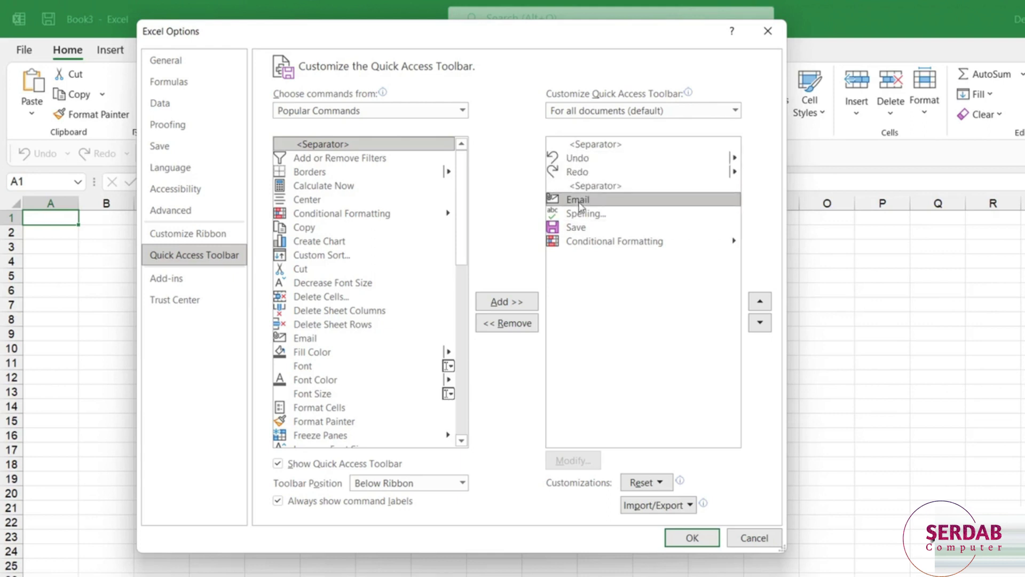
{"action": "left_click", "coordinate": [580, 214]}
{"action": "left_click", "coordinate": [582, 227]}
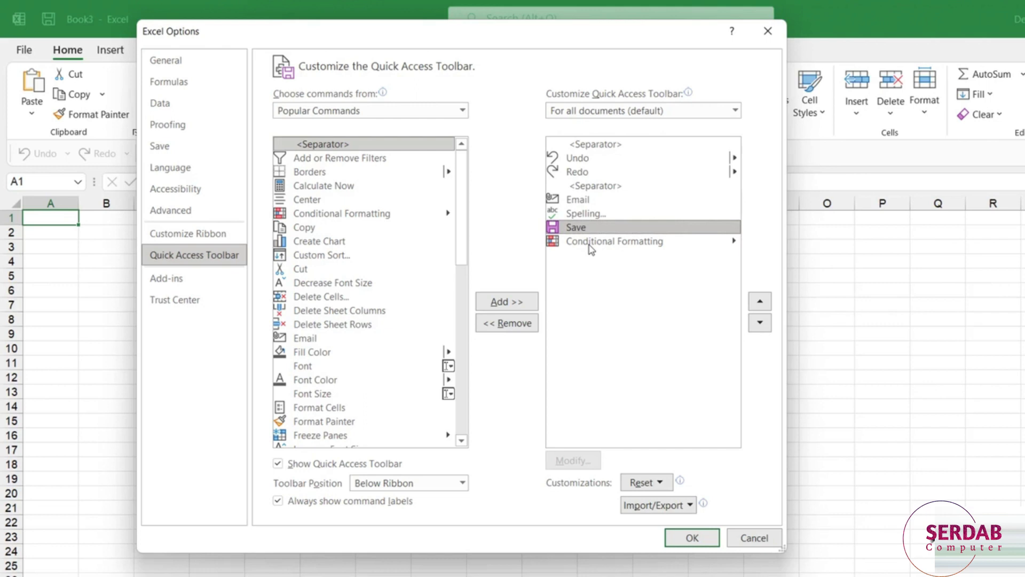
{"action": "left_click", "coordinate": [589, 243]}
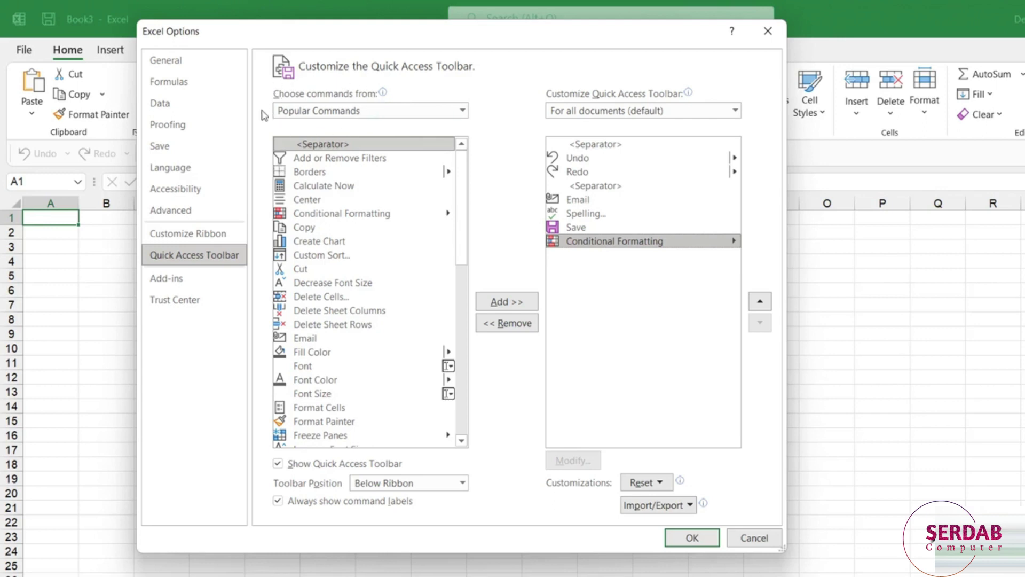
Add Add Shape After, the first Add to Data Model command and Advanced Filter from All Commands to the Quick Access Toolbar.
{"action": "left_click_drag", "start_coordinate": [464, 165], "coordinate": [464, 139]}
{"action": "left_click", "coordinate": [463, 111]}
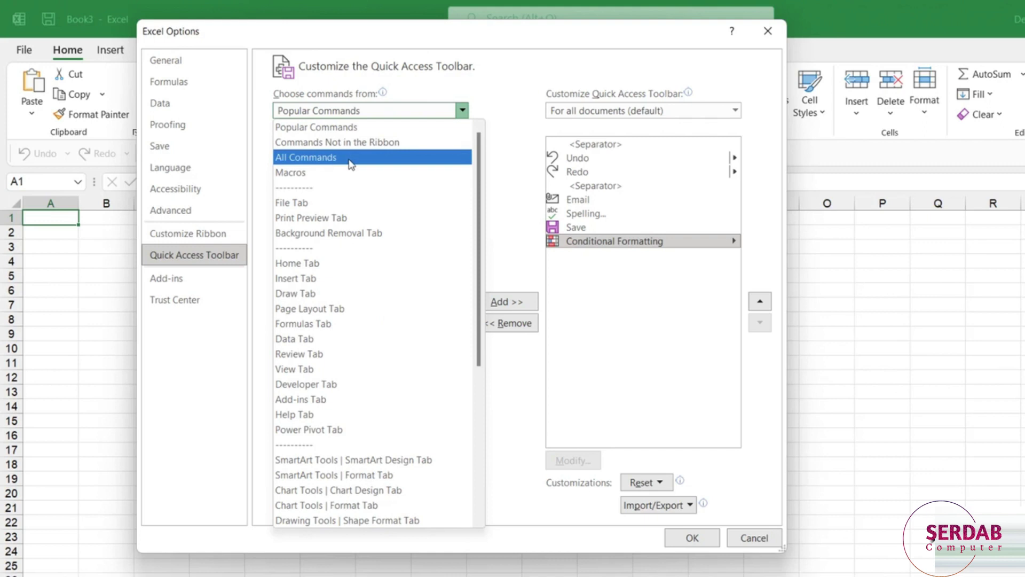
{"action": "left_click", "coordinate": [350, 158]}
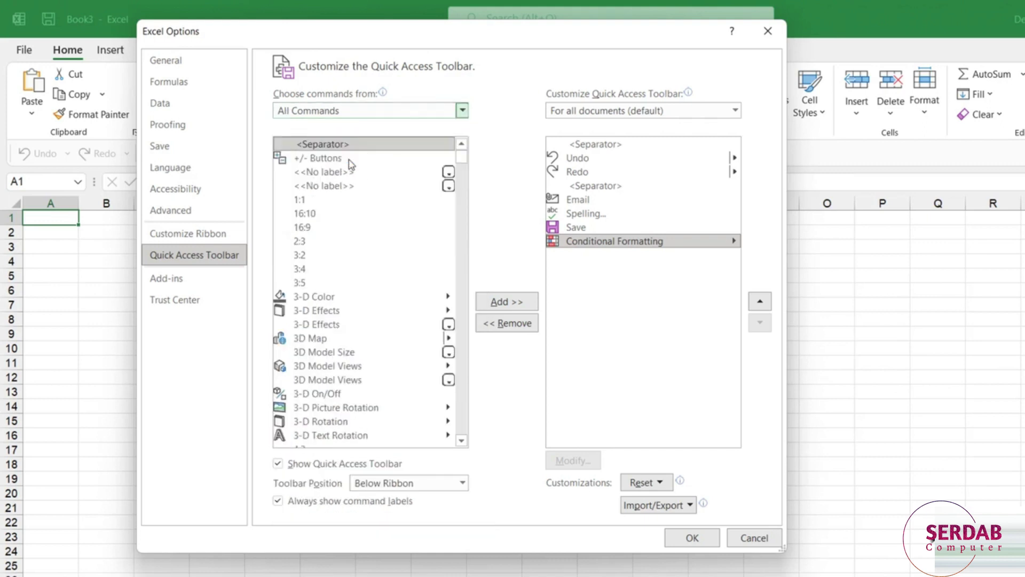
{"action": "left_click_drag", "start_coordinate": [462, 162], "coordinate": [462, 167]}
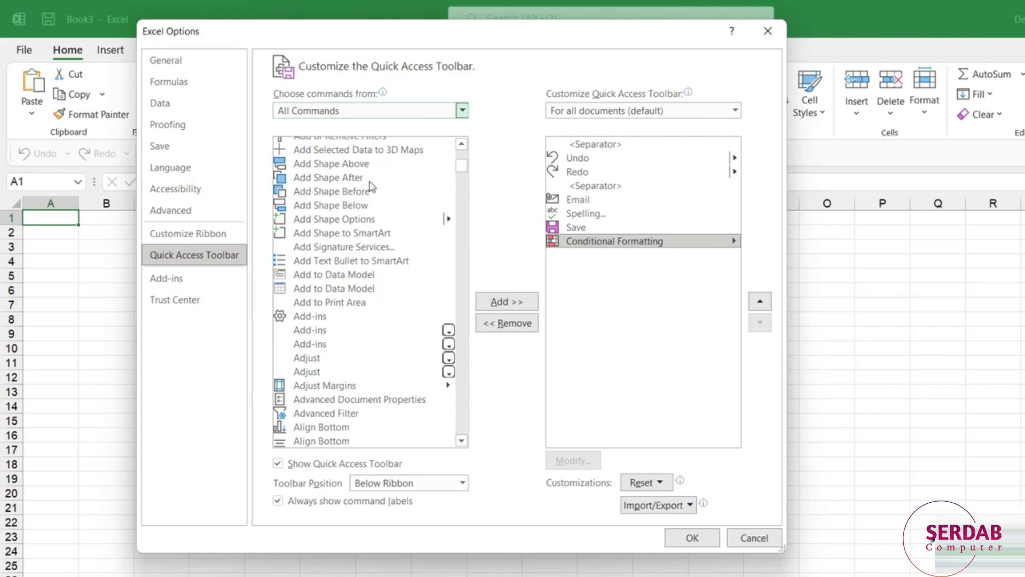
{"action": "left_click", "coordinate": [316, 180]}
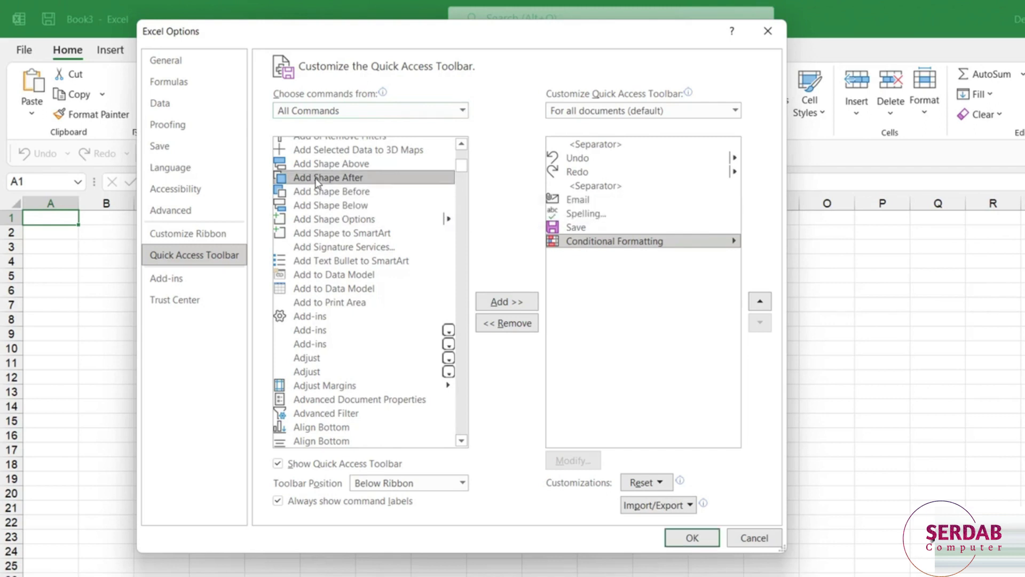
{"action": "left_click", "coordinate": [507, 302]}
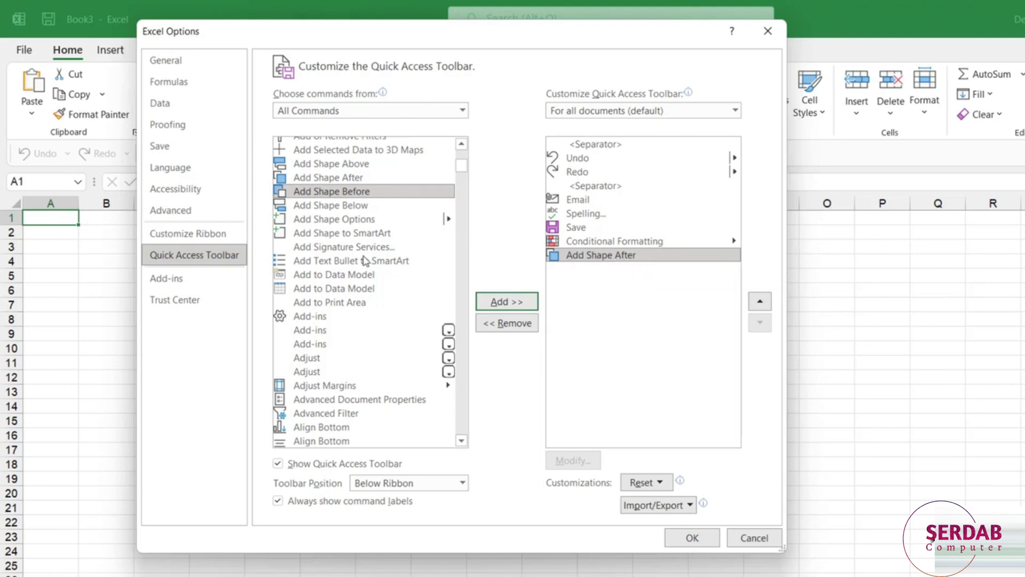
{"action": "left_click", "coordinate": [350, 287]}
{"action": "left_click", "coordinate": [508, 302]}
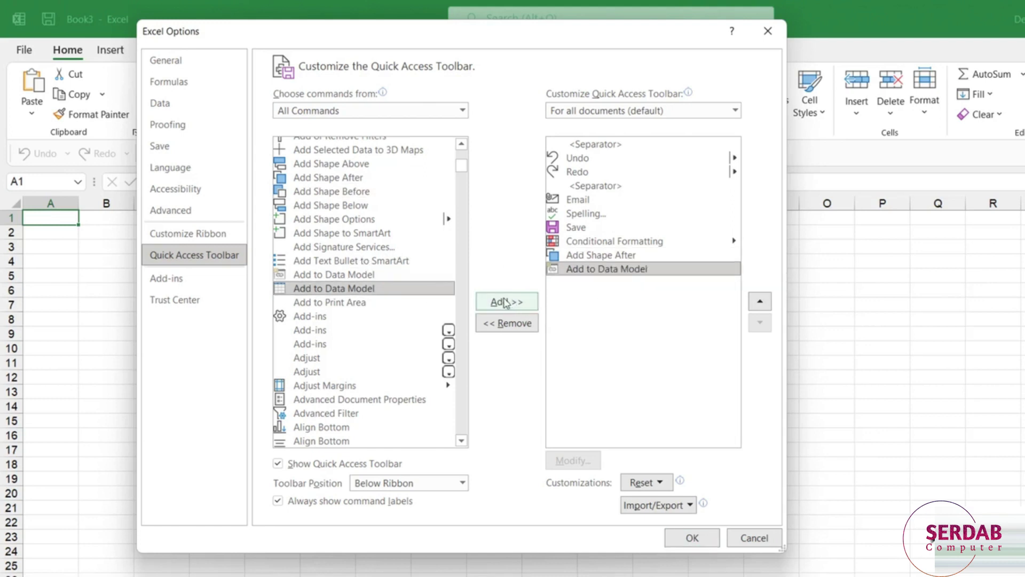
{"action": "left_click", "coordinate": [331, 414]}
{"action": "left_click", "coordinate": [506, 301]}
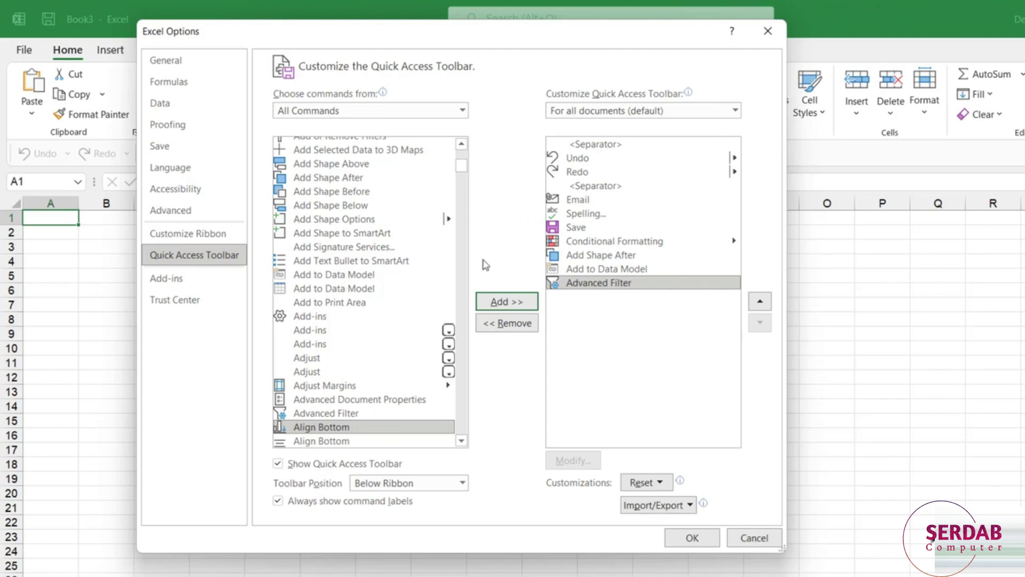
Remove both existing separators from the Quick Access Toolbar command list.
{"action": "left_click", "coordinate": [596, 186]}
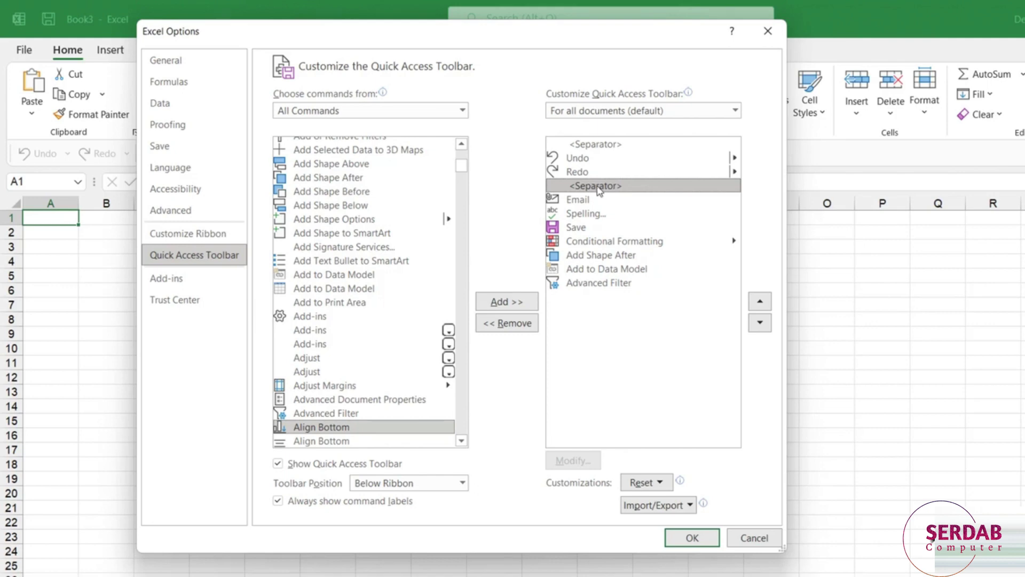
{"action": "left_click", "coordinate": [504, 324]}
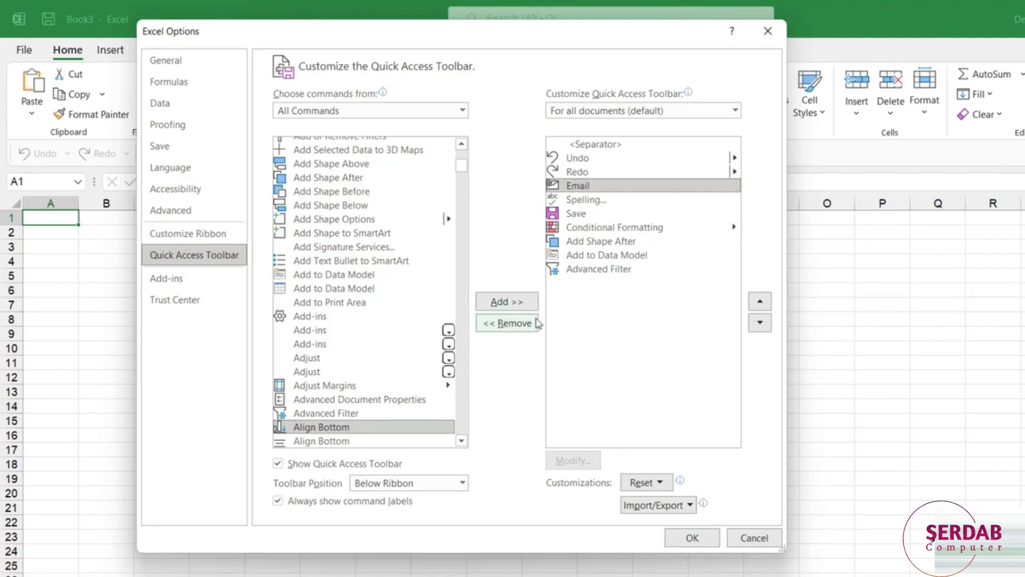
{"action": "left_click", "coordinate": [596, 144]}
{"action": "left_click", "coordinate": [504, 324]}
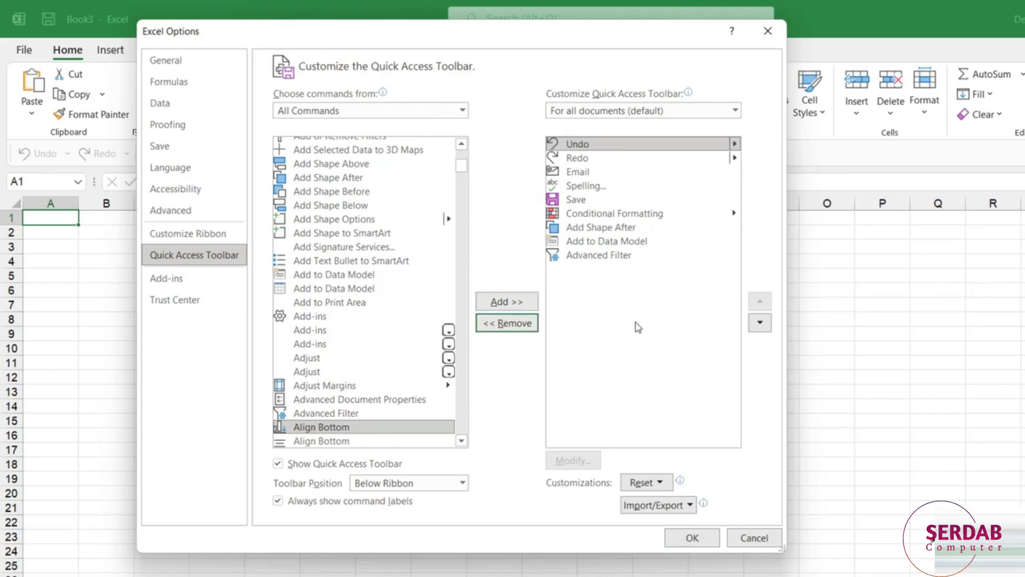
Move the Save command to the first position in the Quick Access Toolbar list.
{"action": "left_click", "coordinate": [585, 258]}
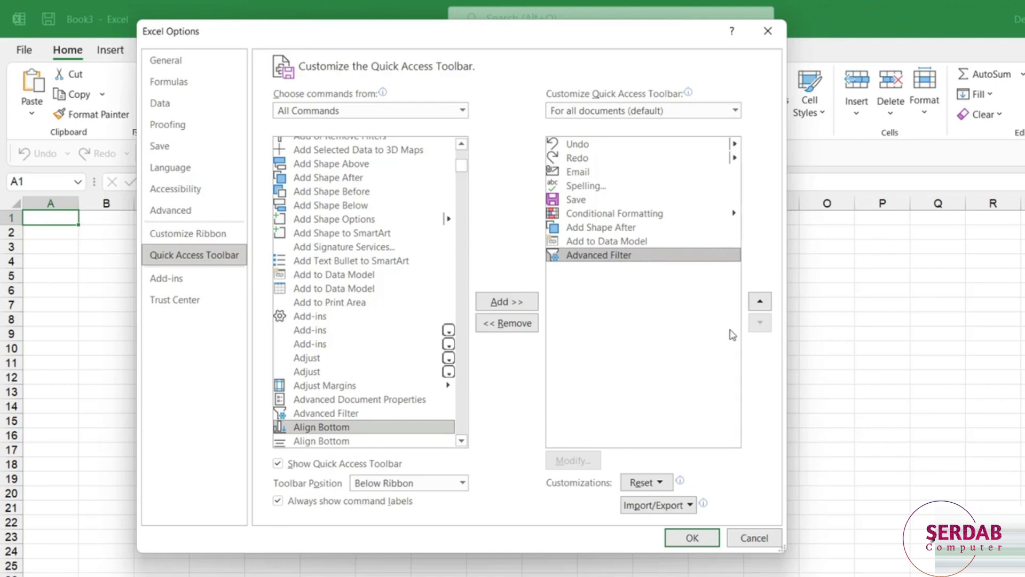
{"action": "left_click", "coordinate": [576, 201]}
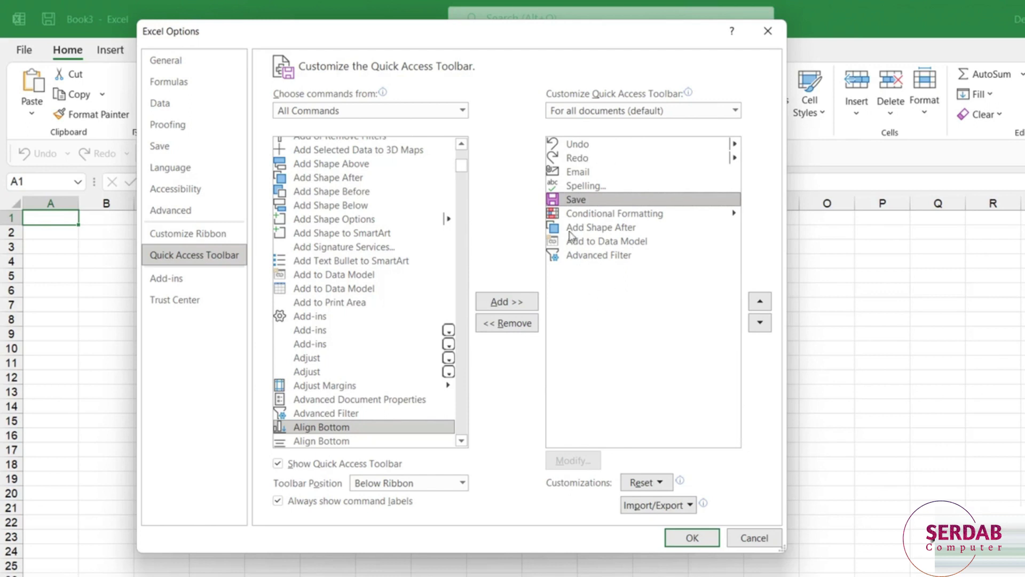
{"action": "left_click", "coordinate": [760, 303]}
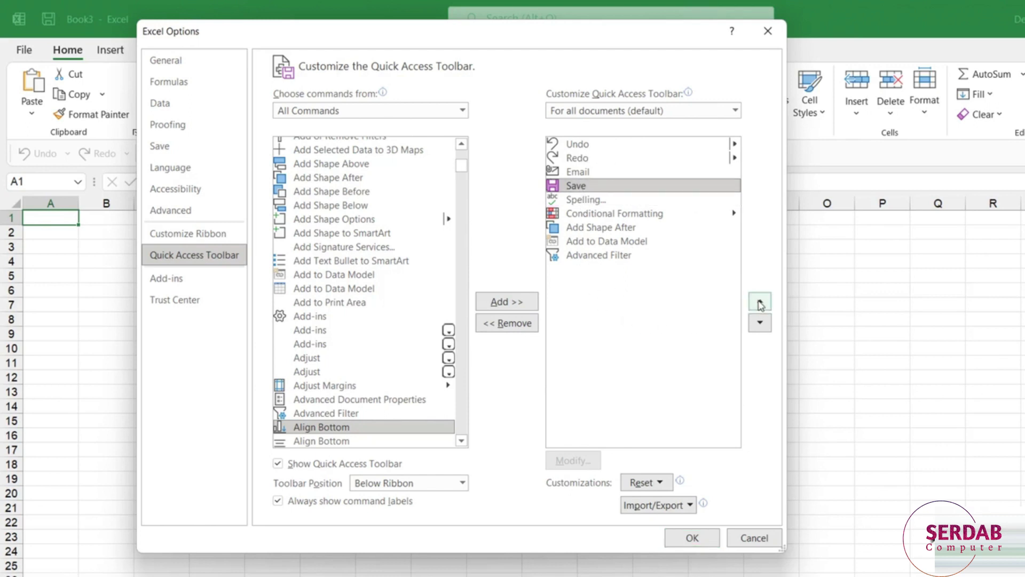
{"action": "left_click", "coordinate": [760, 302]}
{"action": "left_click", "coordinate": [760, 302]}
{"action": "left_click", "coordinate": [761, 302]}
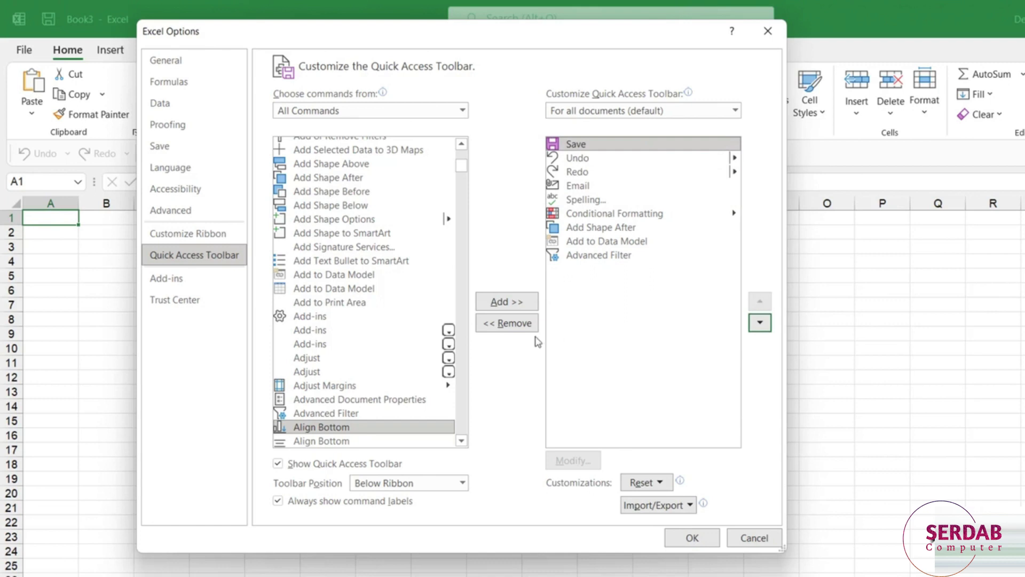
Move Add Shape After to the end of the Quick Access Toolbar list, below Advanced Filter.
{"action": "left_click", "coordinate": [597, 233]}
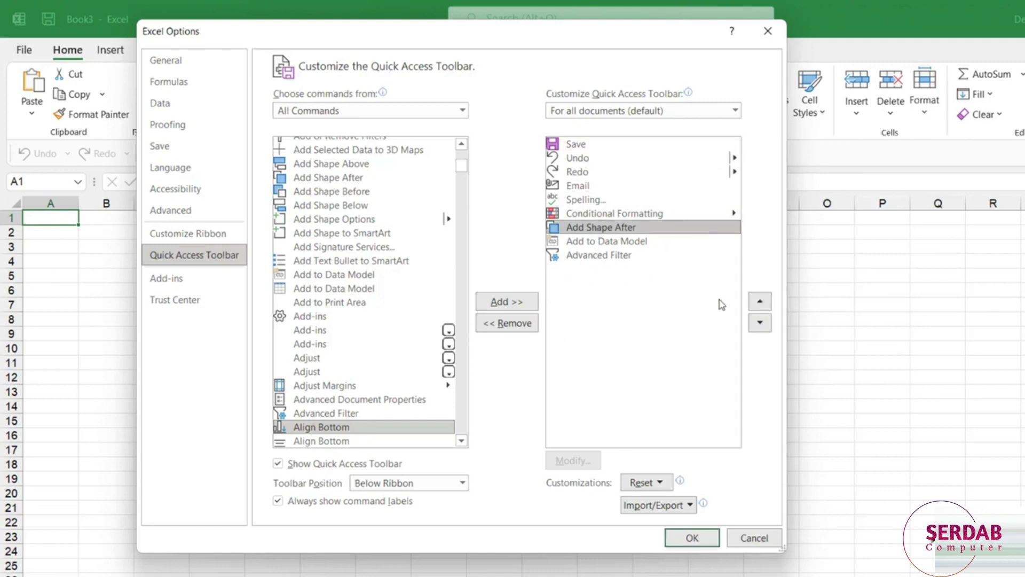
{"action": "left_click", "coordinate": [760, 323]}
{"action": "left_click", "coordinate": [760, 323]}
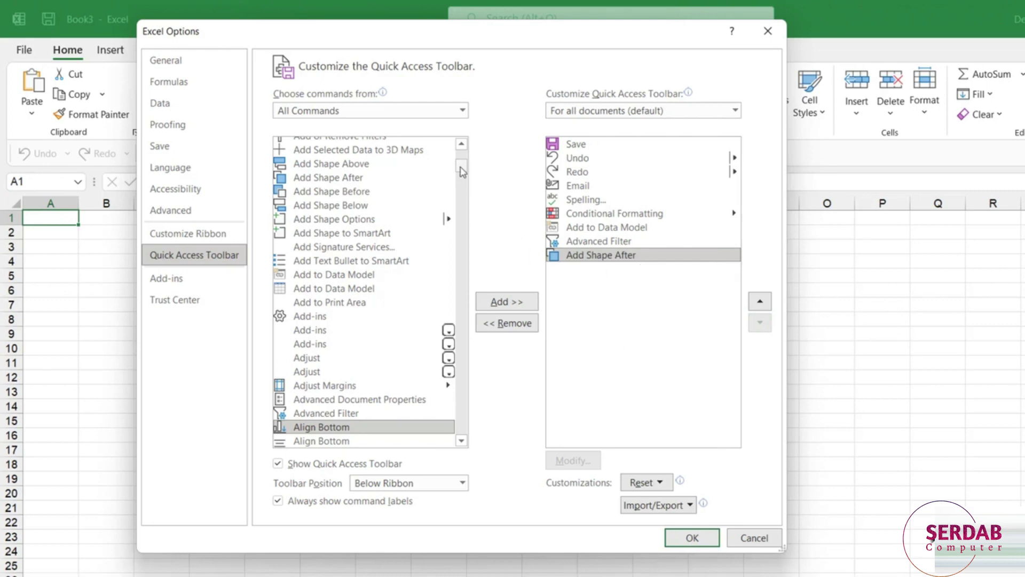
Add three separators from Popular Commands to the end of the Quick Access Toolbar list.
{"action": "left_click_drag", "start_coordinate": [462, 171], "coordinate": [461, 155]}
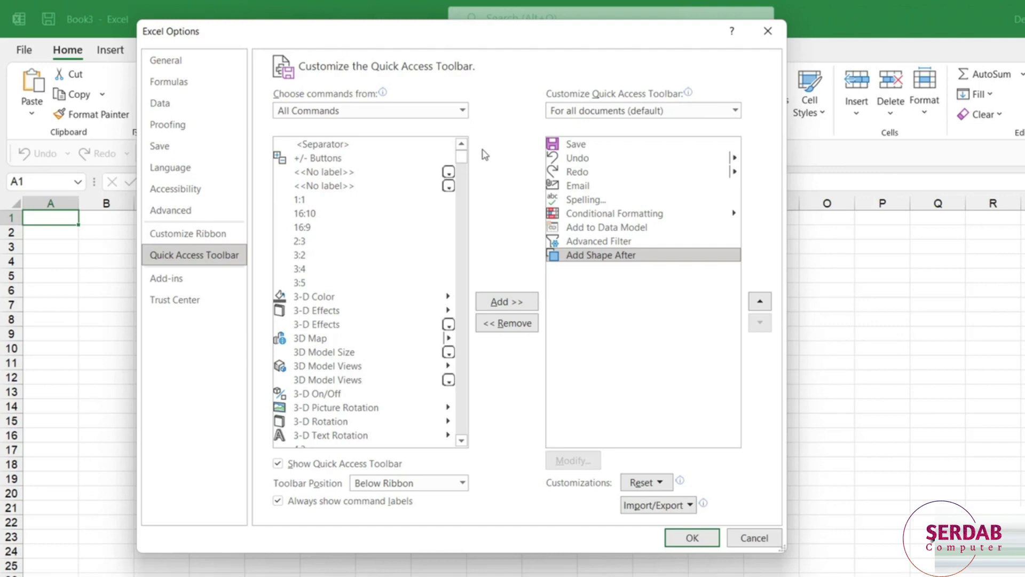
{"action": "left_click", "coordinate": [462, 110]}
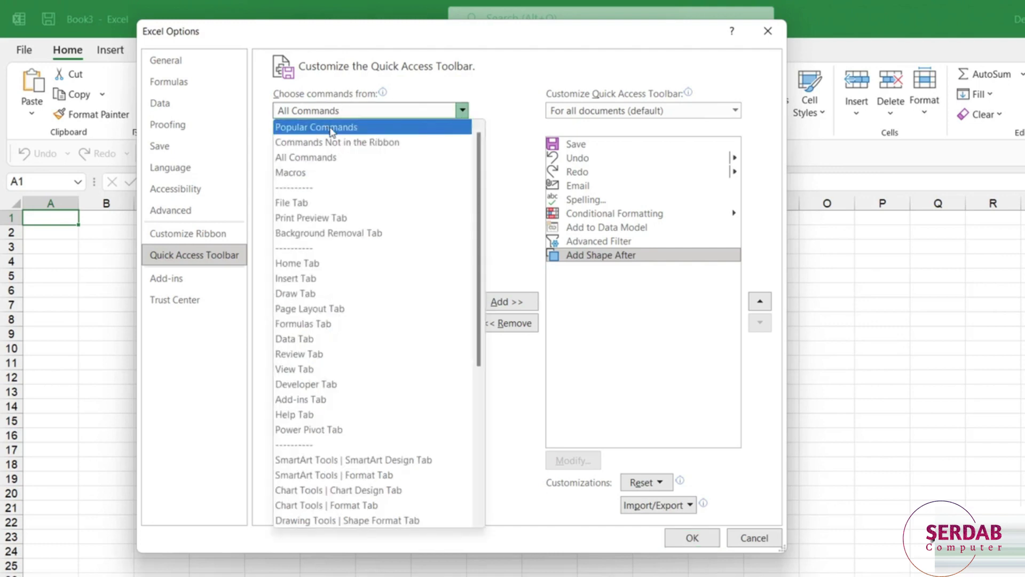
{"action": "left_click", "coordinate": [319, 130]}
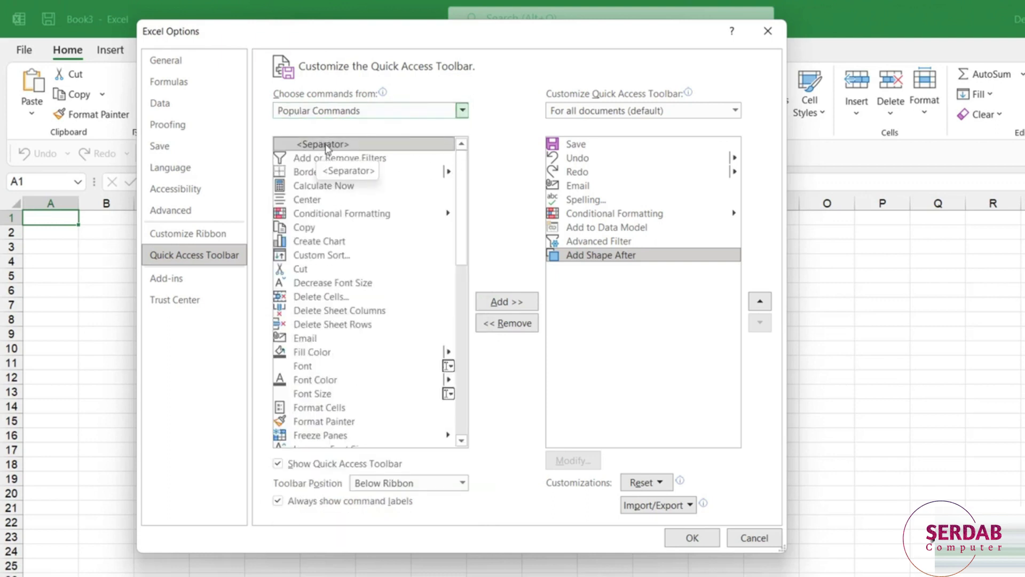
{"action": "left_click", "coordinate": [500, 302]}
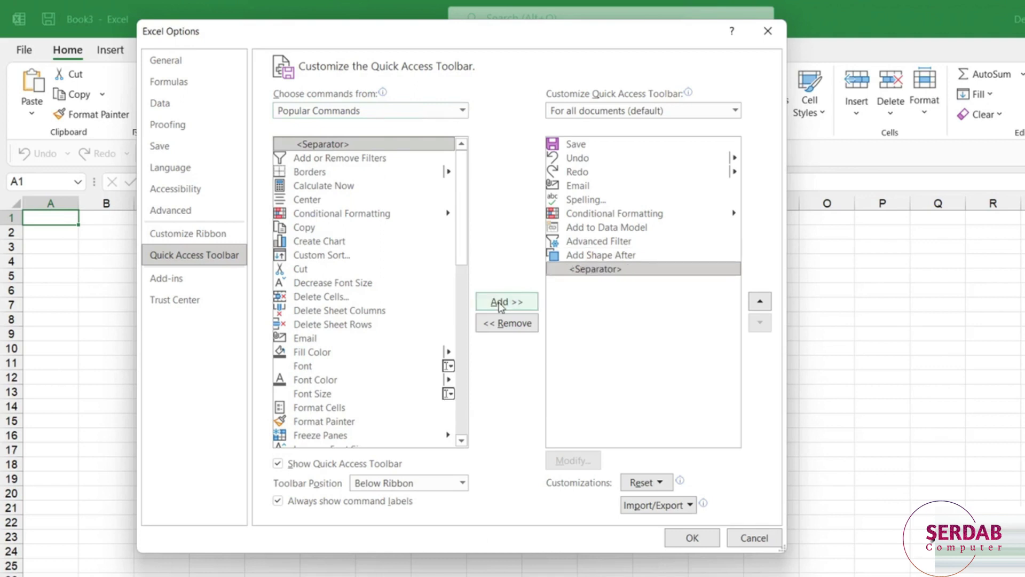
{"action": "left_click", "coordinate": [501, 302]}
{"action": "left_click", "coordinate": [501, 302]}
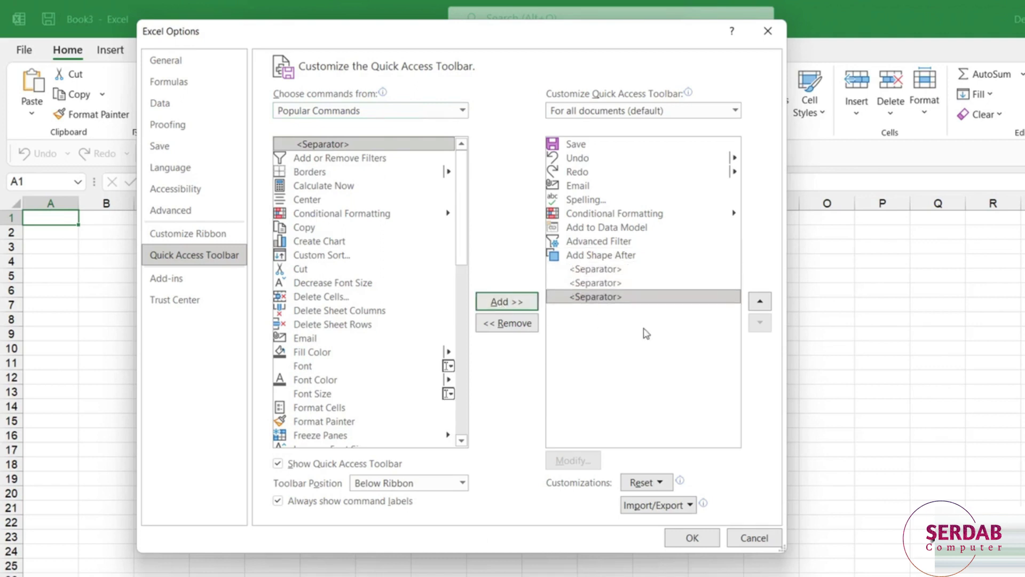
Move the first separator up in the Quick Access Toolbar list so it sits between Save and Undo.
{"action": "left_click", "coordinate": [605, 269]}
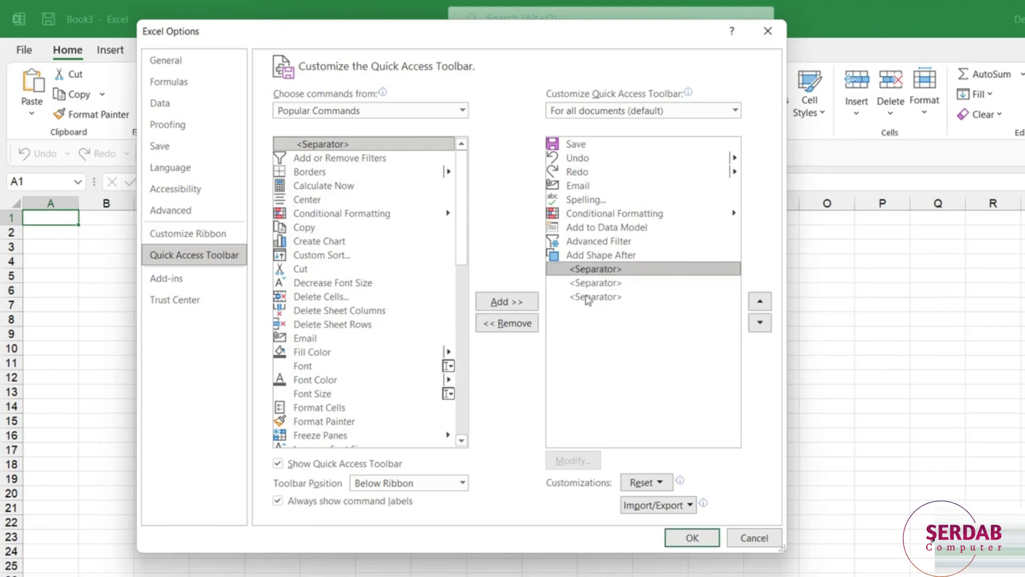
{"action": "left_click", "coordinate": [759, 301]}
{"action": "left_click", "coordinate": [759, 301]}
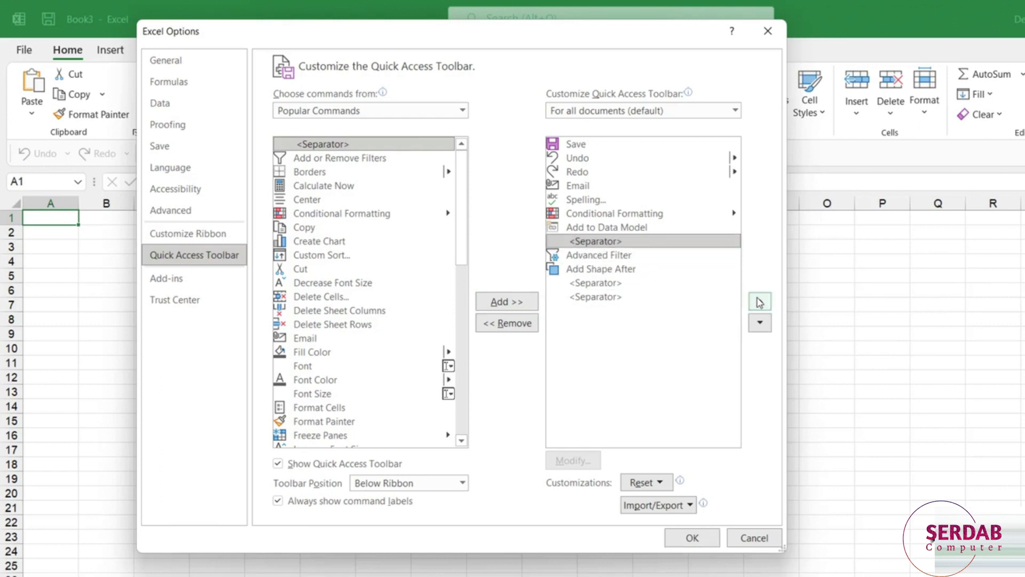
{"action": "left_click", "coordinate": [759, 302]}
{"action": "left_click", "coordinate": [760, 302]}
{"action": "left_click", "coordinate": [760, 301]}
{"action": "left_click", "coordinate": [760, 301]}
{"action": "left_click", "coordinate": [760, 301]}
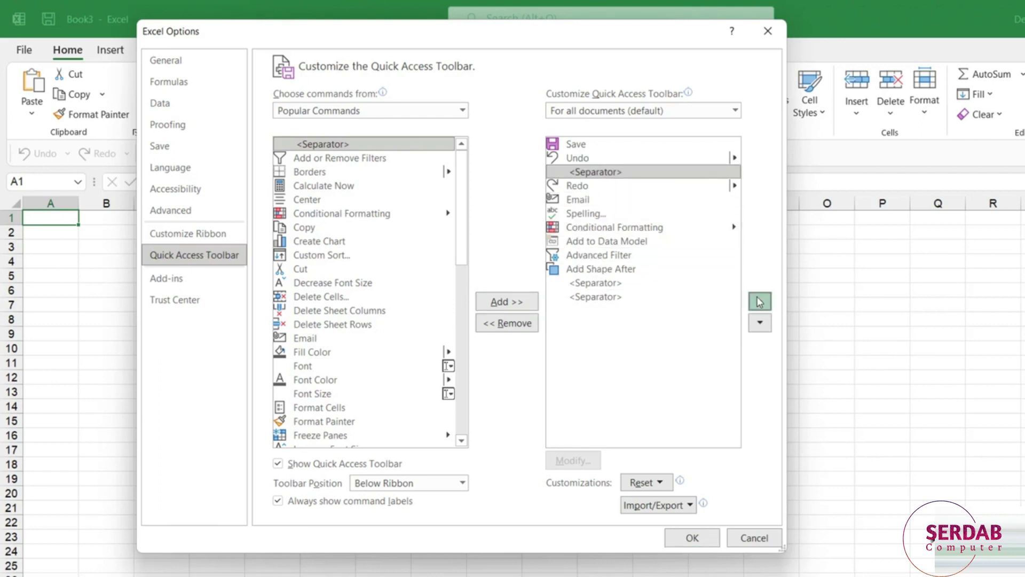
{"action": "left_click", "coordinate": [760, 302]}
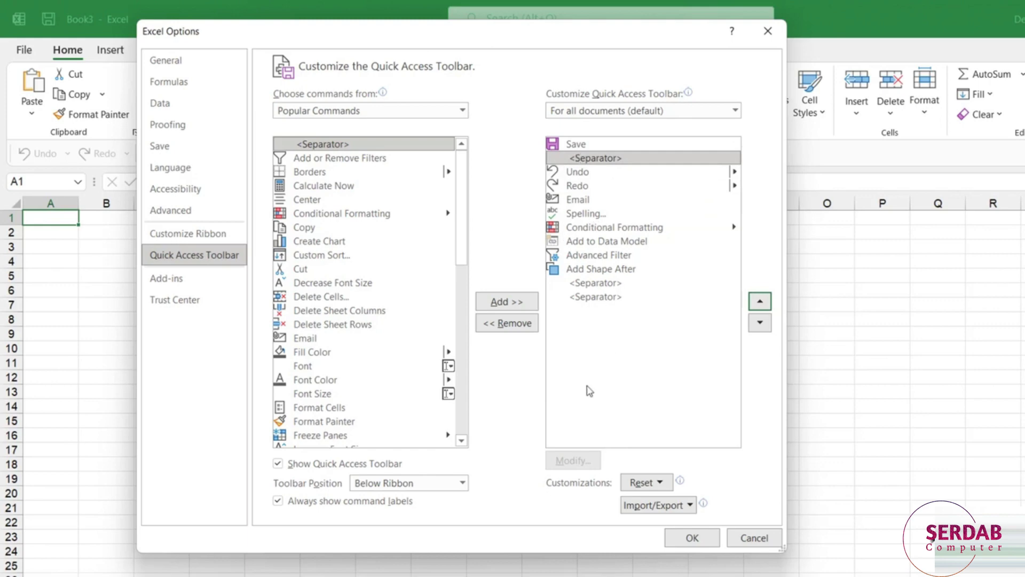
Move the second separator up in the Quick Access Toolbar list so it sits between Redo and Email.
{"action": "left_click", "coordinate": [595, 284]}
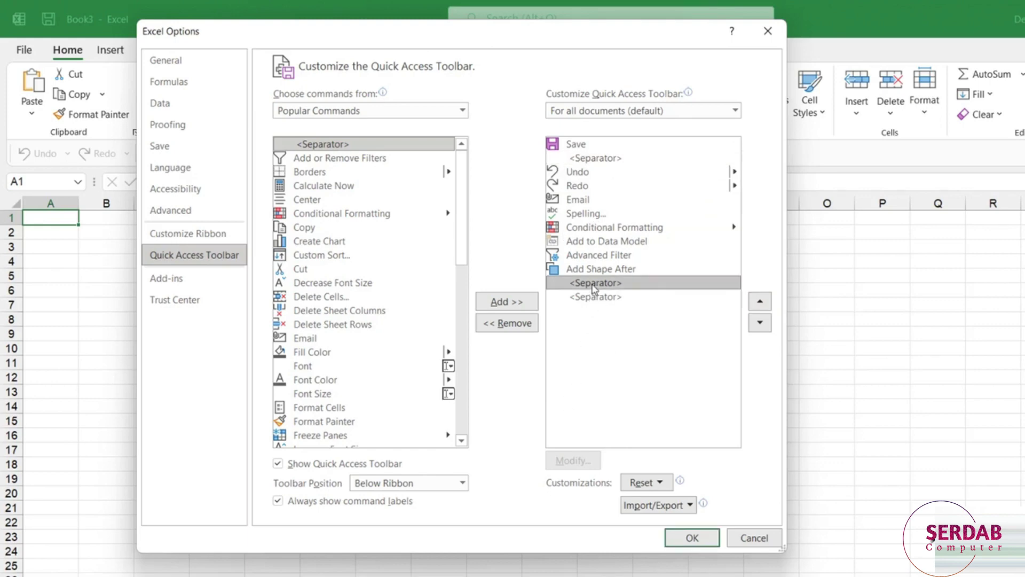
{"action": "left_click", "coordinate": [760, 301]}
{"action": "left_click", "coordinate": [760, 302]}
{"action": "left_click", "coordinate": [759, 302]}
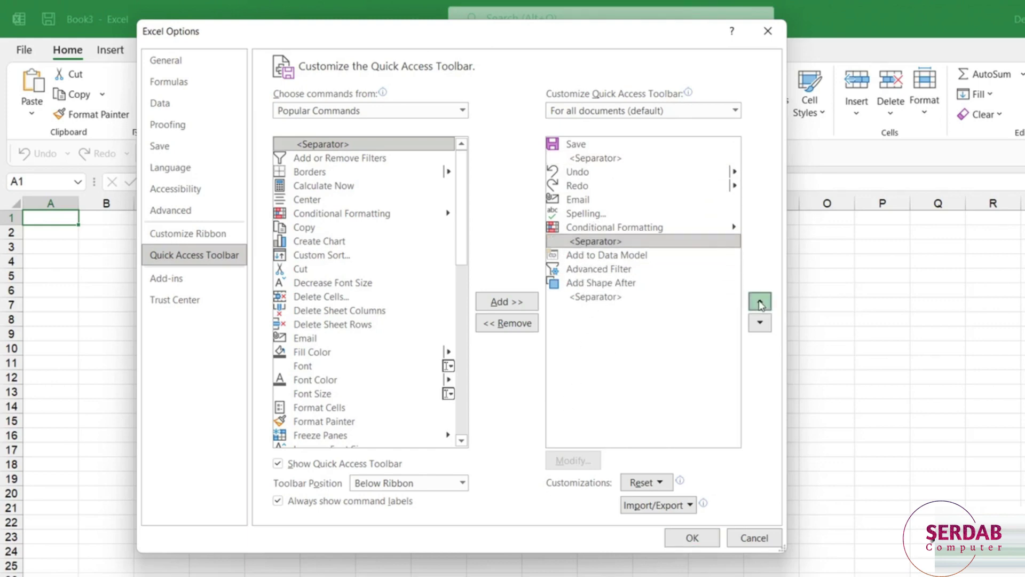
{"action": "left_click", "coordinate": [760, 301]}
{"action": "left_click", "coordinate": [760, 302]}
{"action": "left_click", "coordinate": [760, 302]}
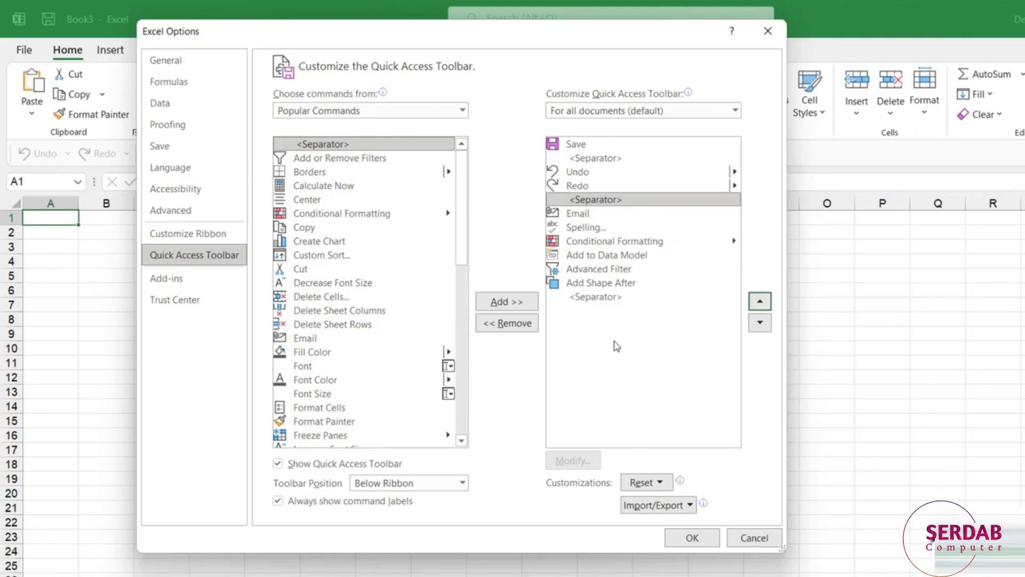
Move the last separator between Conditional Formatting and Add to Data Model, and apply the Quick Access Toolbar changes.
{"action": "left_click", "coordinate": [600, 297]}
{"action": "left_click", "coordinate": [760, 301]}
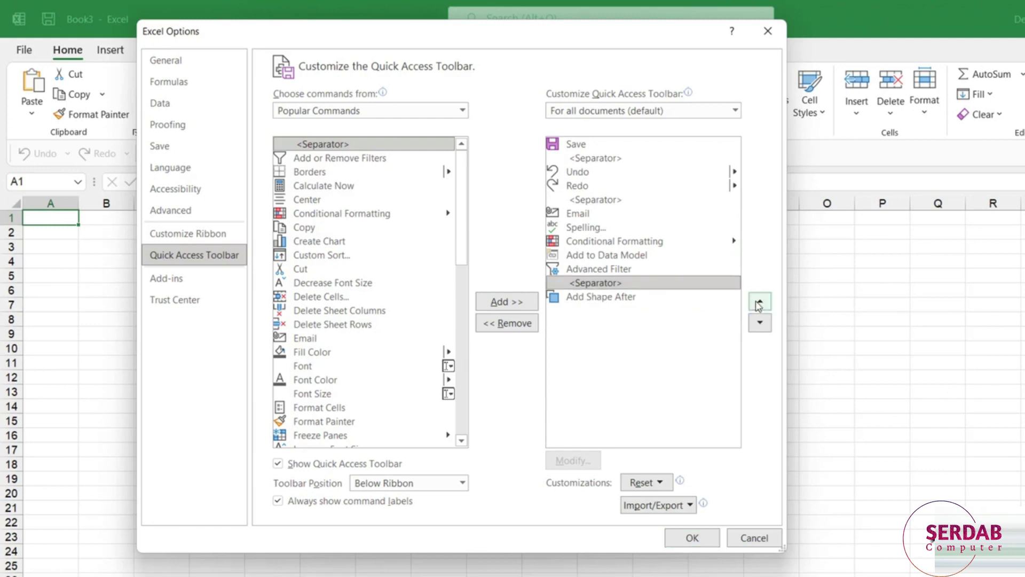
{"action": "left_click", "coordinate": [759, 302]}
{"action": "left_click", "coordinate": [758, 302]}
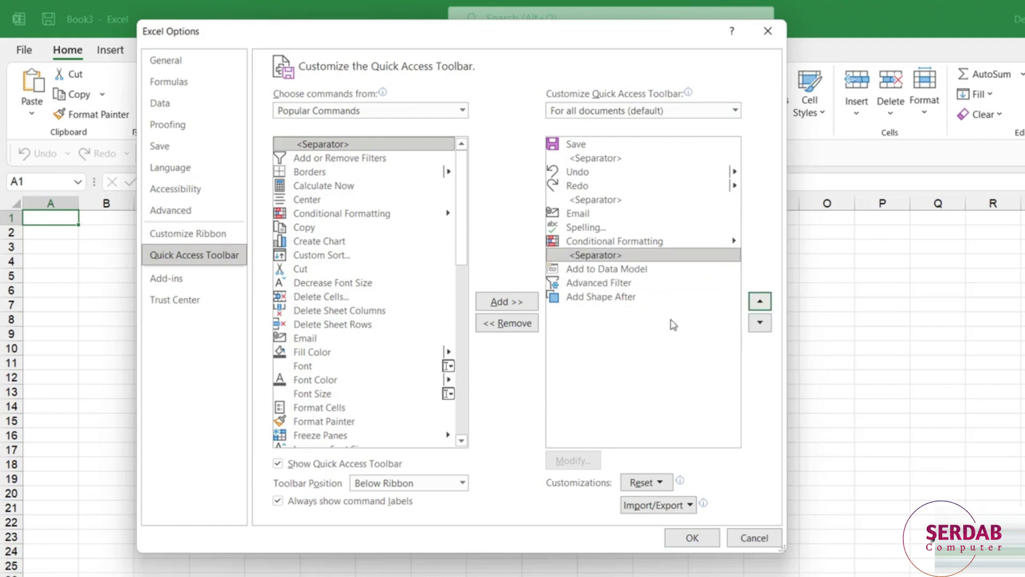
{"action": "left_click", "coordinate": [694, 538]}
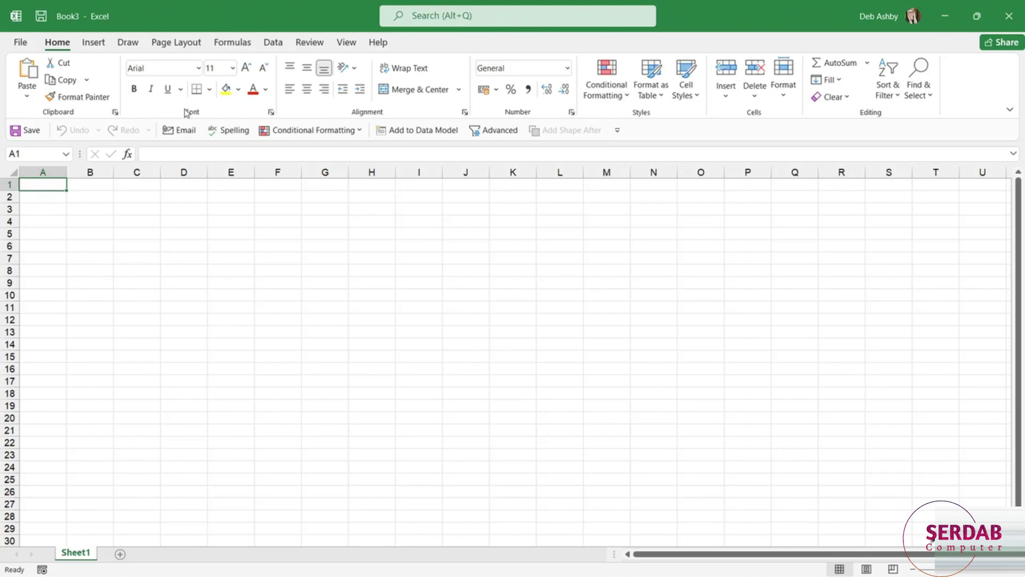
{"action": "left_click", "coordinate": [180, 42]}
{"action": "left_click", "coordinate": [235, 43]}
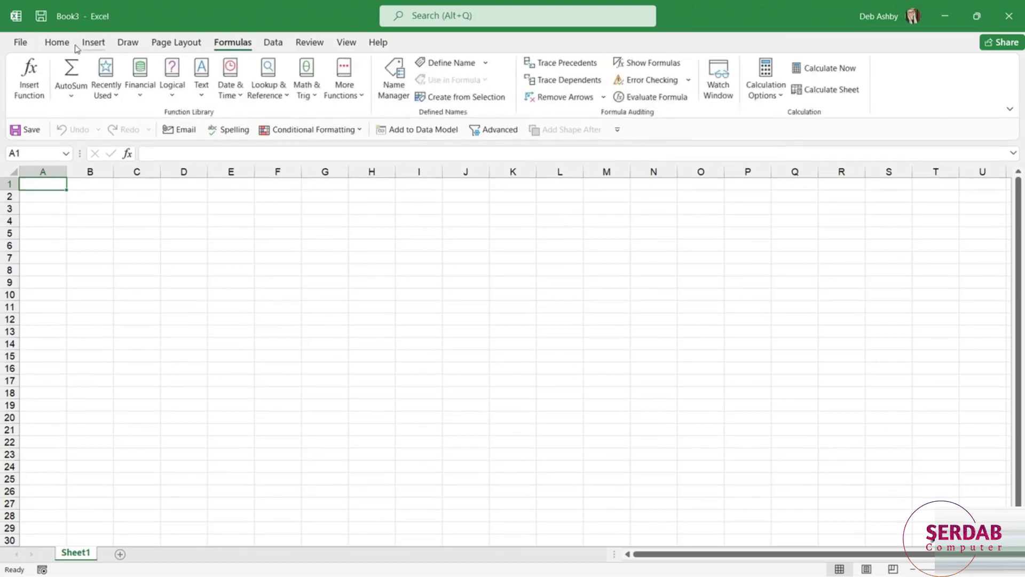
{"action": "left_click", "coordinate": [57, 42]}
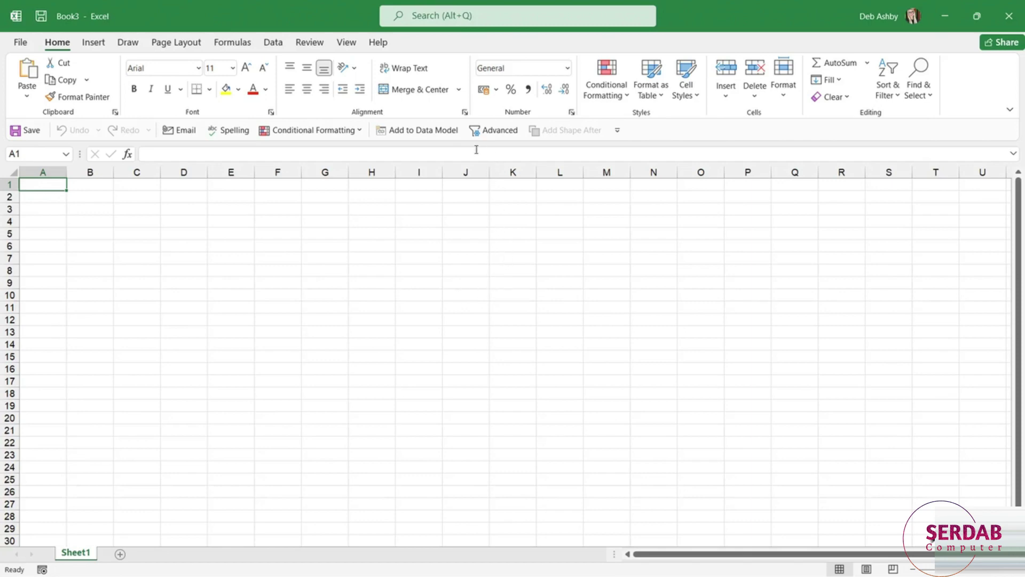
Remove Add to Data Model and Add Shape After directly from the Quick Access Toolbar.
{"action": "right_click", "coordinate": [433, 133]}
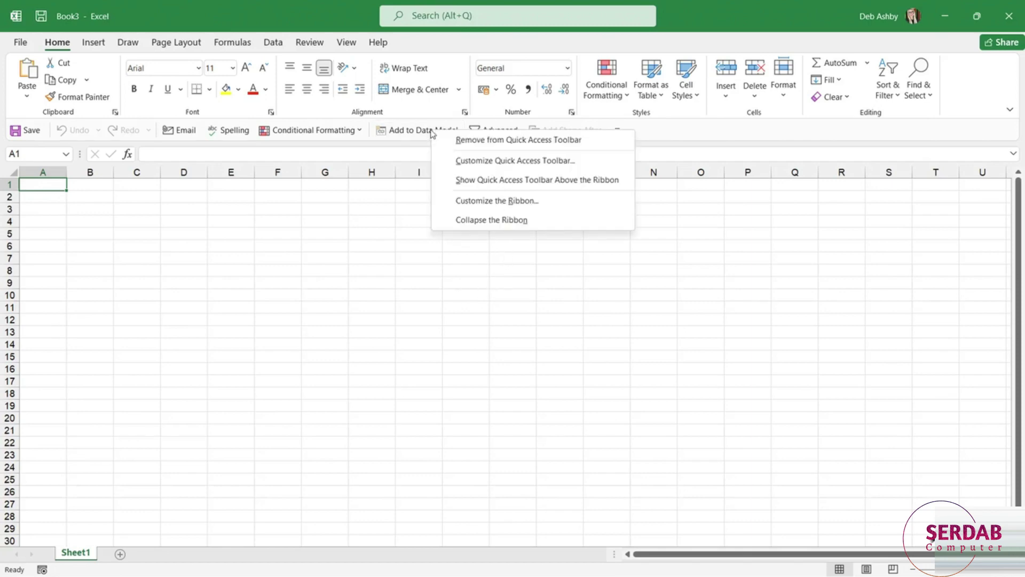
{"action": "left_click", "coordinate": [604, 137]}
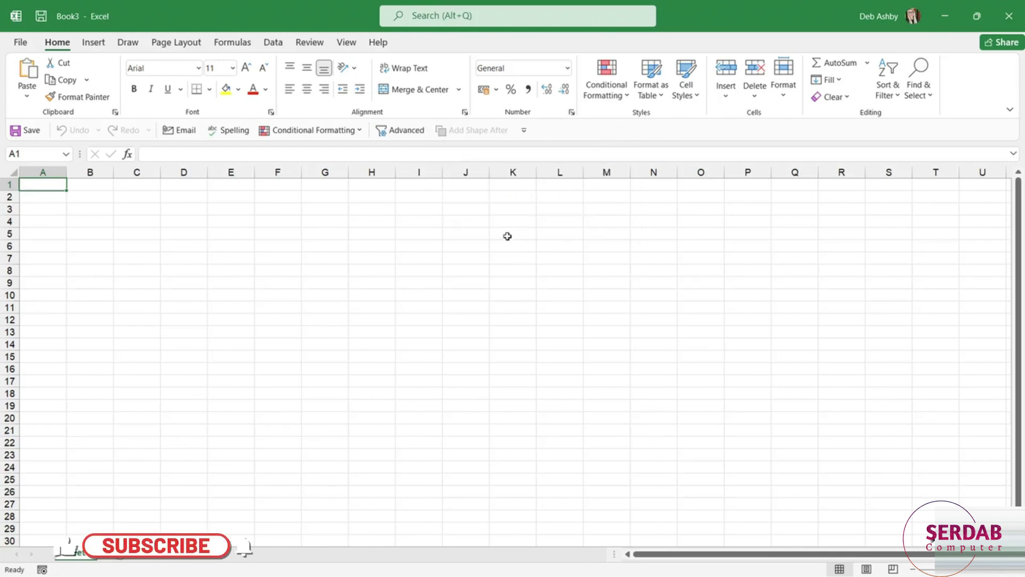
{"action": "right_click", "coordinate": [487, 132]}
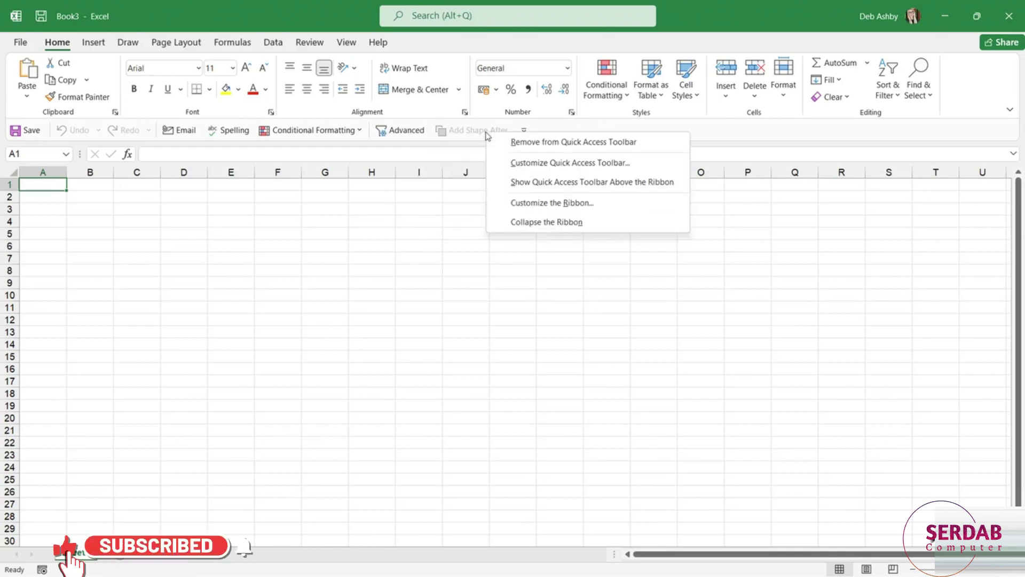
{"action": "left_click", "coordinate": [542, 143]}
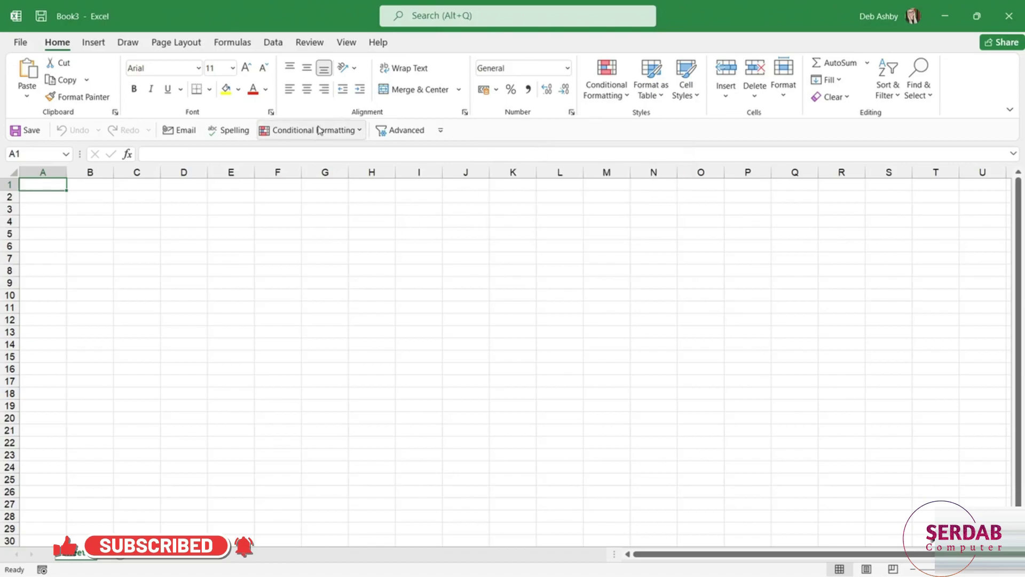